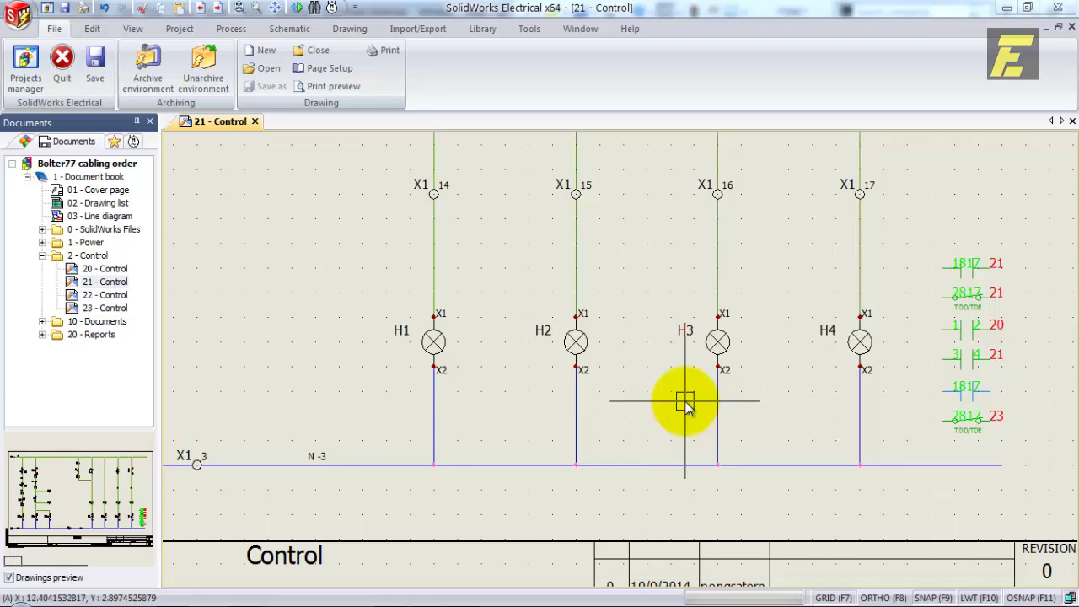
Start a crossing window over the N -3 neutral wires on sheet 21 - Control
left_click(872, 501)
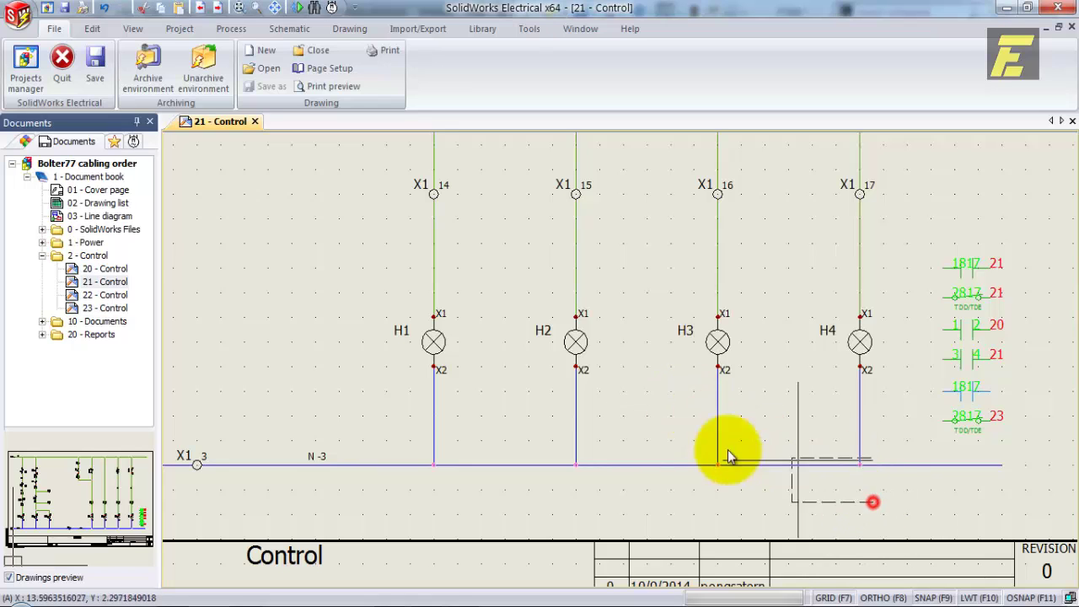
Crossing-select the N -3 neutral wires, validate them for reordering, and move to the SolidWorks assembly
left_click(375, 428)
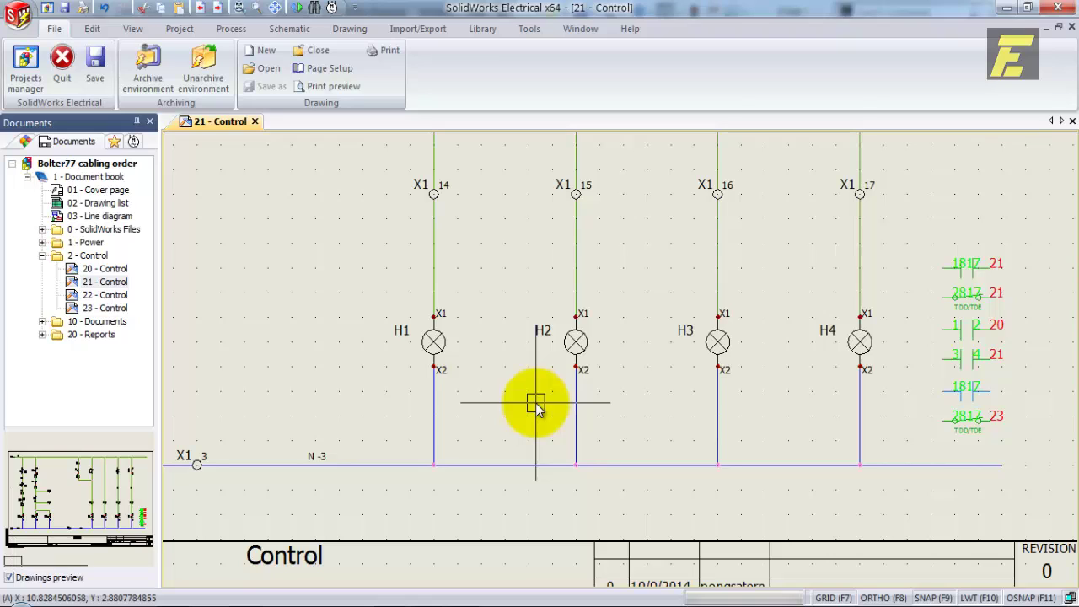
left_click(886, 499)
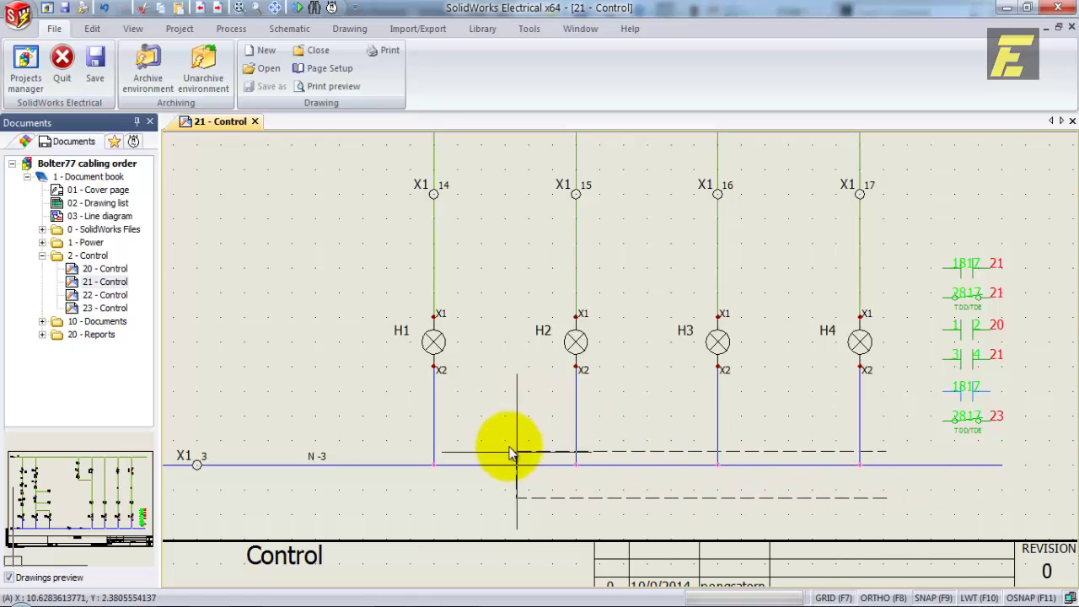
left_click(354, 391)
right_click(356, 389)
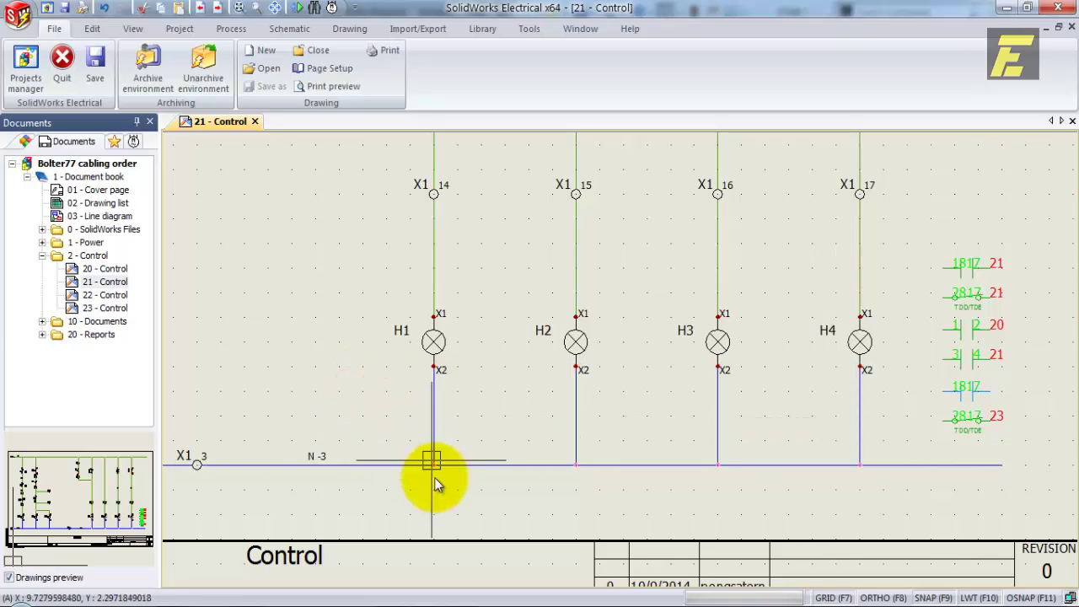
left_click(433, 600)
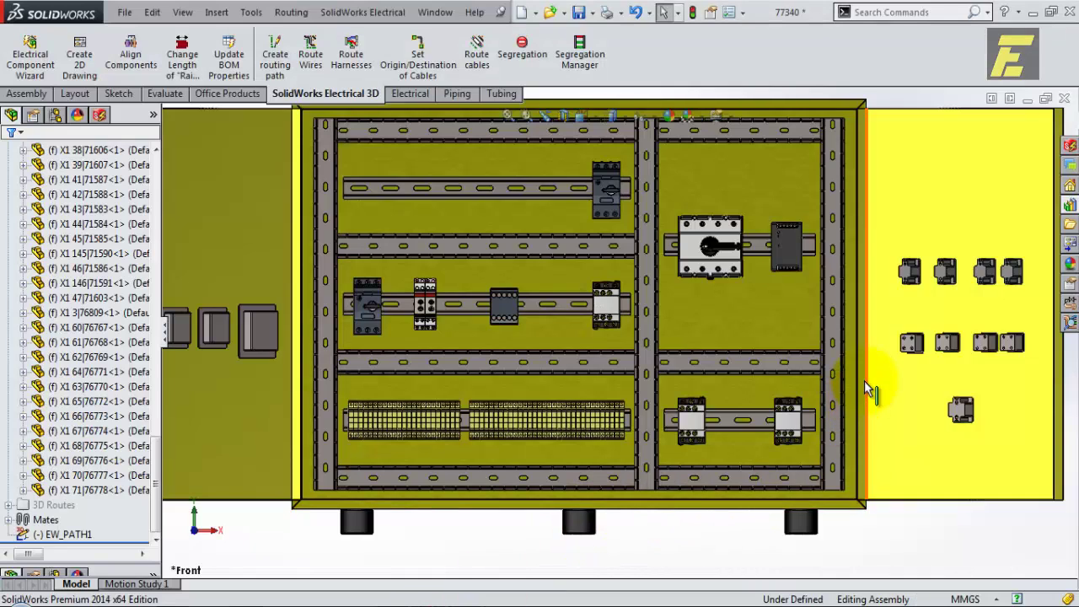
Start Route Wires with Selected components and add terminal block X1
scroll(865, 380, "down", 1)
scroll(672, 244, "up", 1)
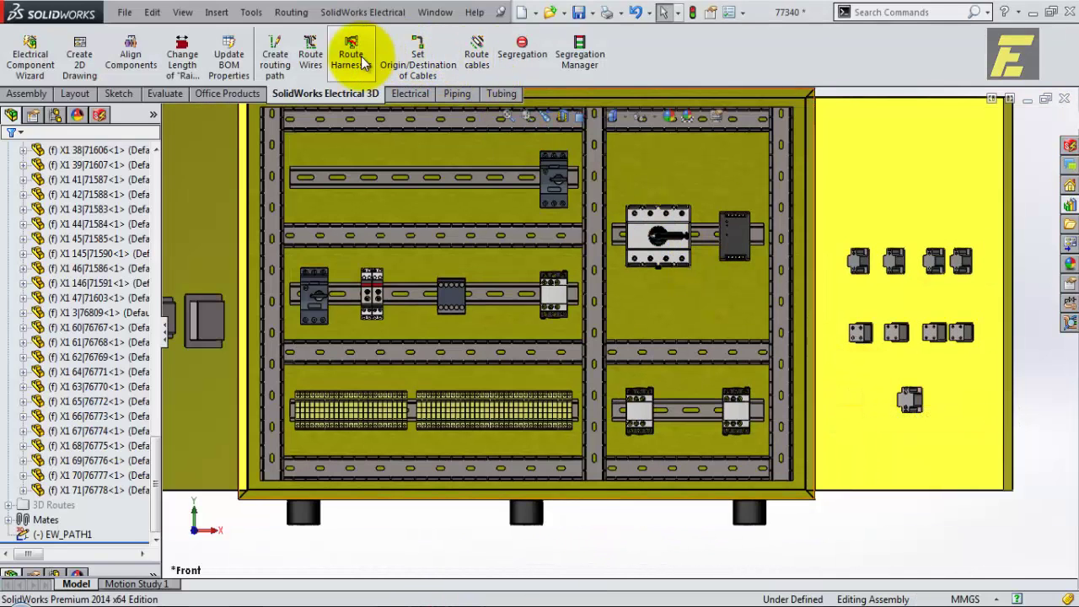
left_click(309, 53)
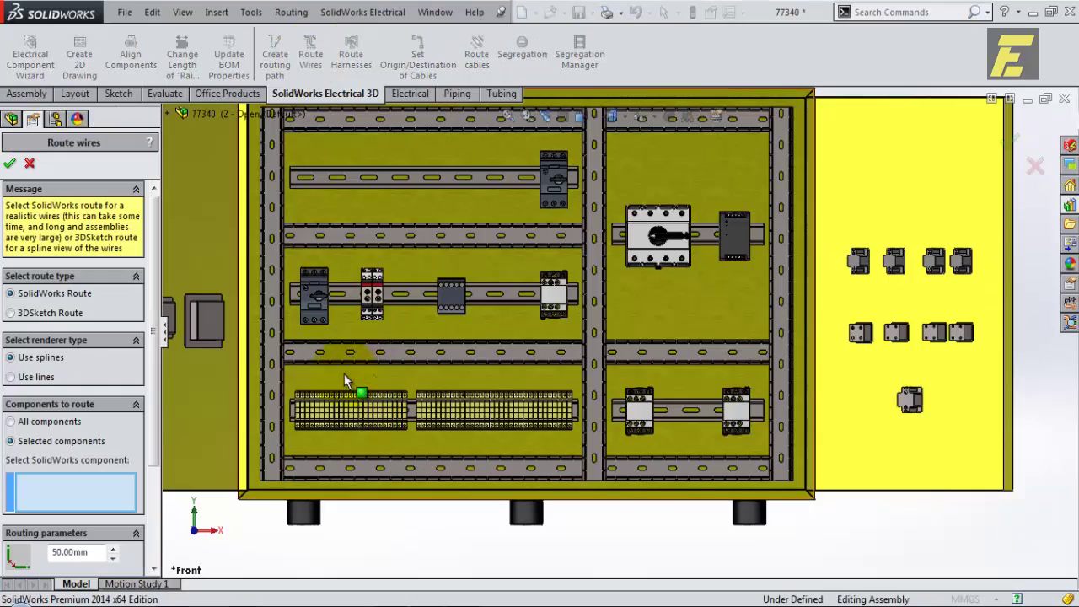
scroll(371, 405, "down", 2)
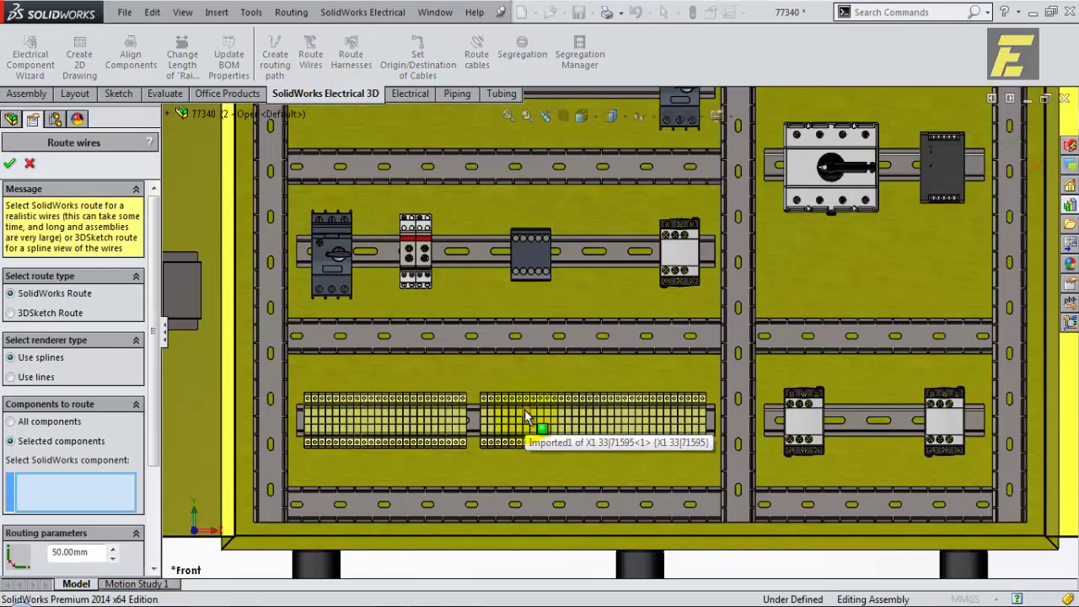
scroll(396, 440, "down", 2)
scroll(349, 428, "down", 2)
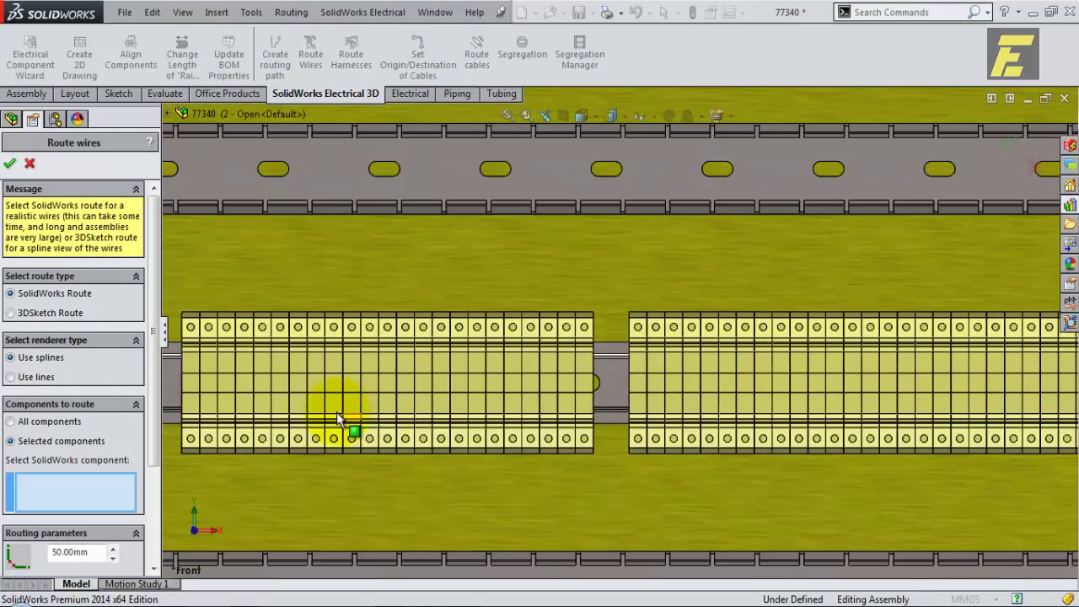
left_click(230, 385)
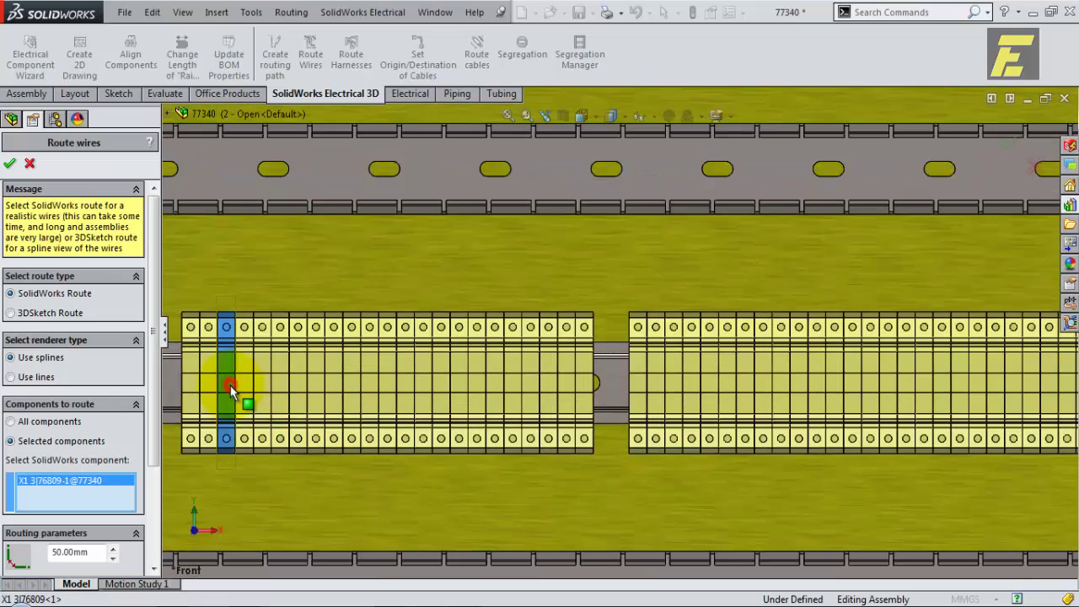
scroll(752, 391, "up", 3)
scroll(966, 304, "up", 3)
scroll(771, 295, "down", 2)
scroll(442, 231, "down", 3)
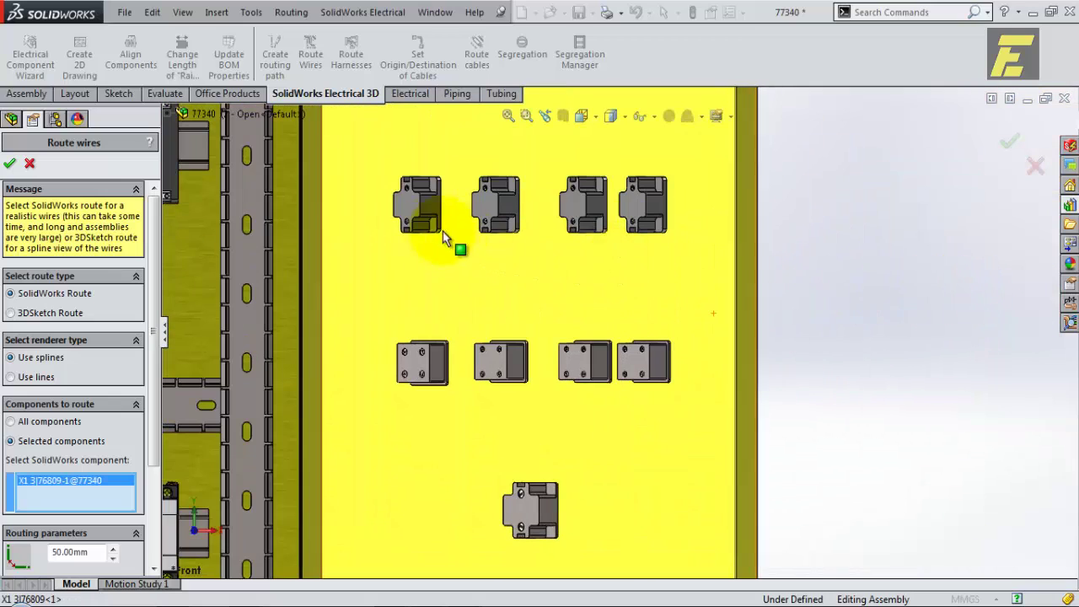
Add door lamps H4, H3, H2 and H1 to the routing list and confirm
left_click(409, 203)
left_click(497, 205)
left_click(575, 202)
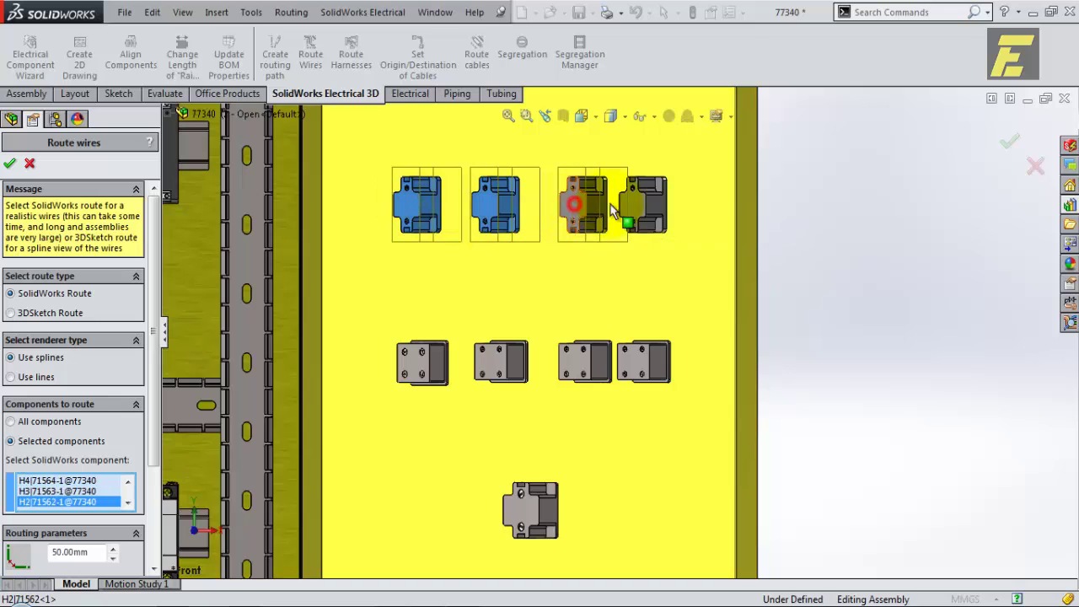
left_click(642, 205)
scroll(609, 244, "up", 3)
scroll(404, 299, "up", 3)
scroll(380, 293, "down", 2)
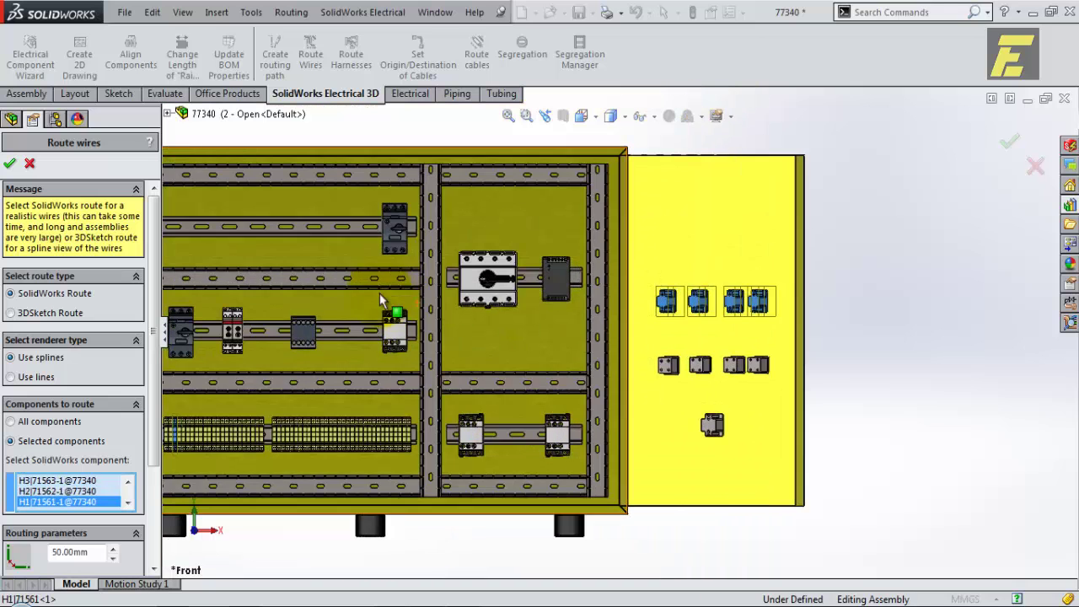
scroll(324, 278, "up", 2)
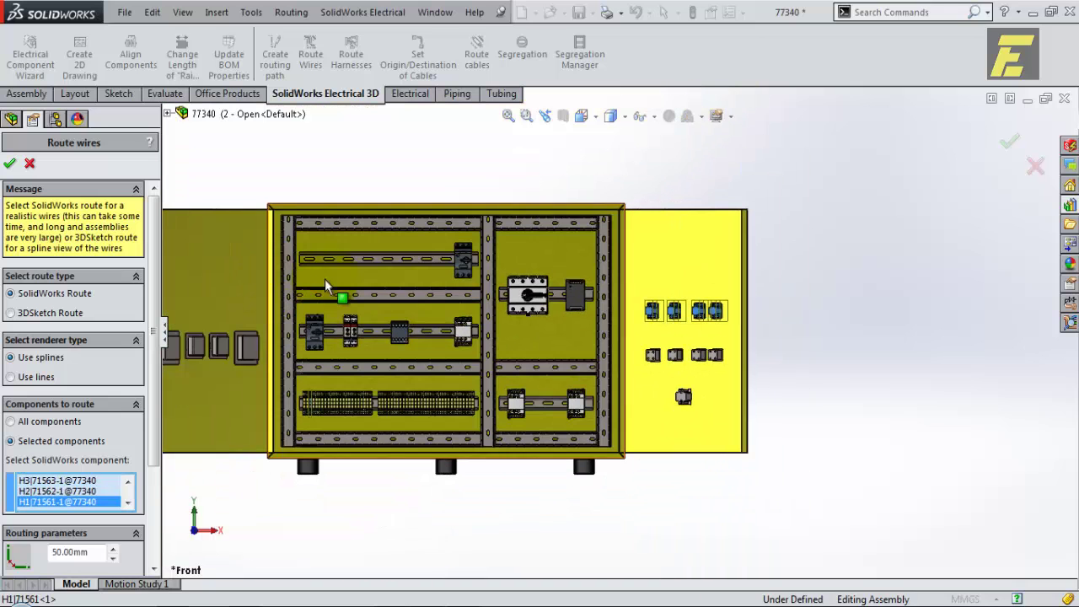
left_click(10, 163)
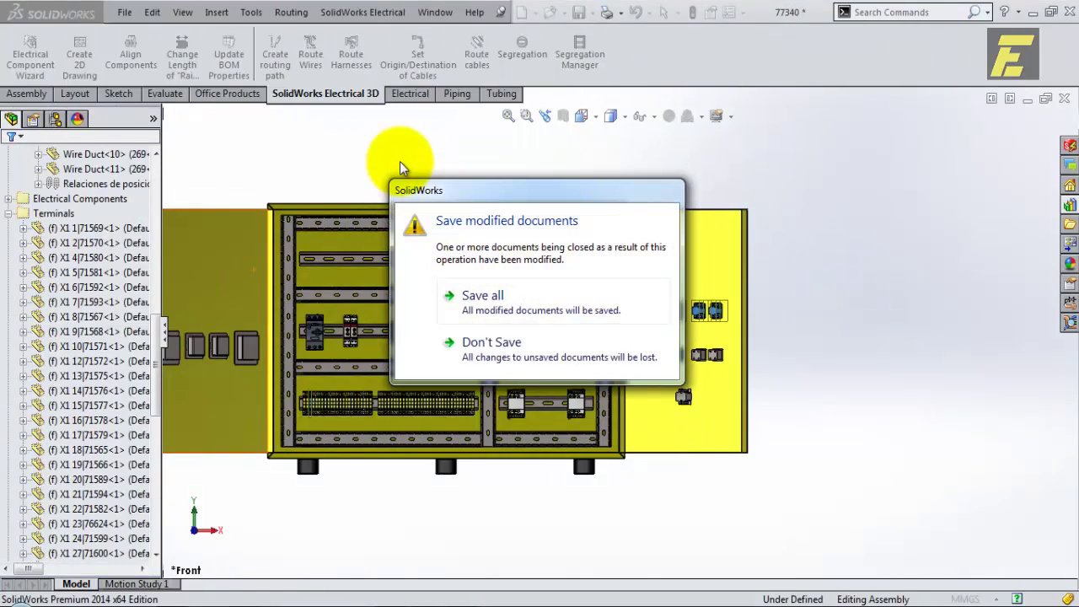
Save all modified documents and let the wire routing complete
left_click(491, 311)
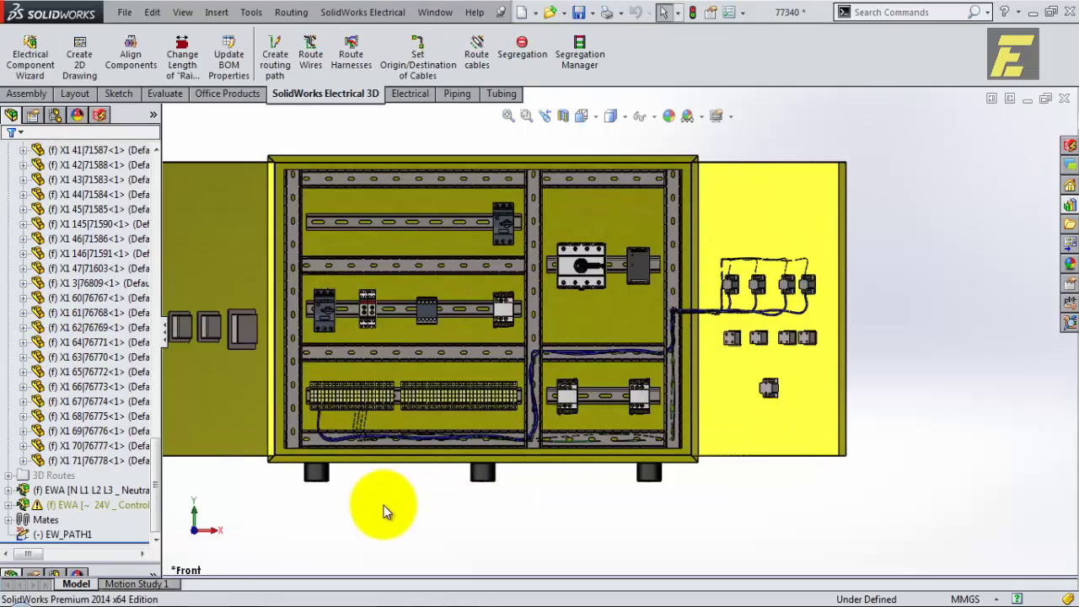
Zoom and orbit the assembly to inspect the routed cables in the trays
scroll(362, 430, "down", 2)
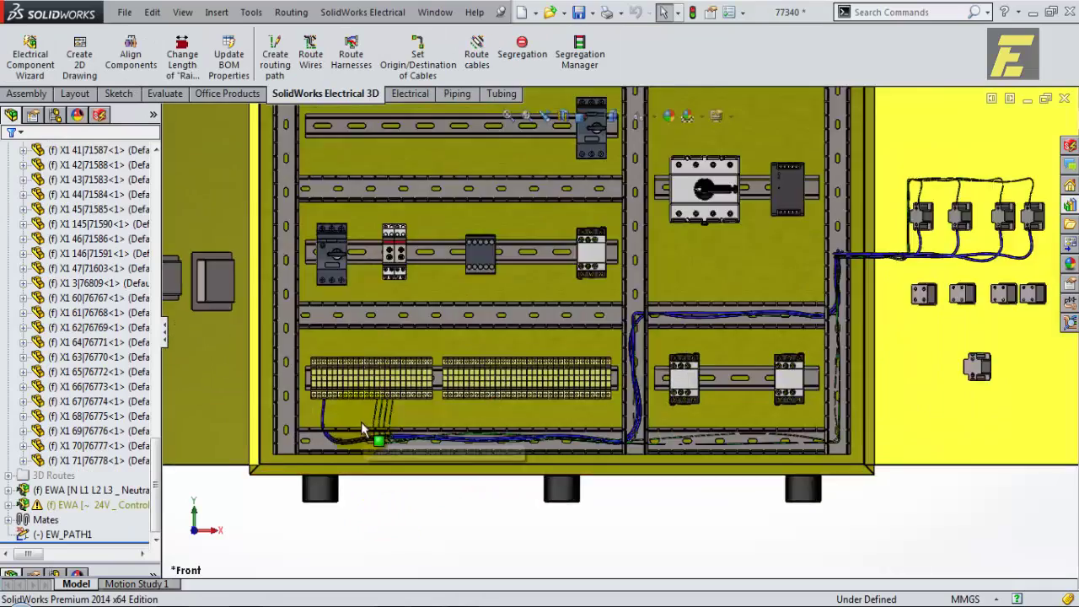
scroll(362, 430, "down", 1)
scroll(331, 387, "down", 1)
scroll(414, 375, "down", 1)
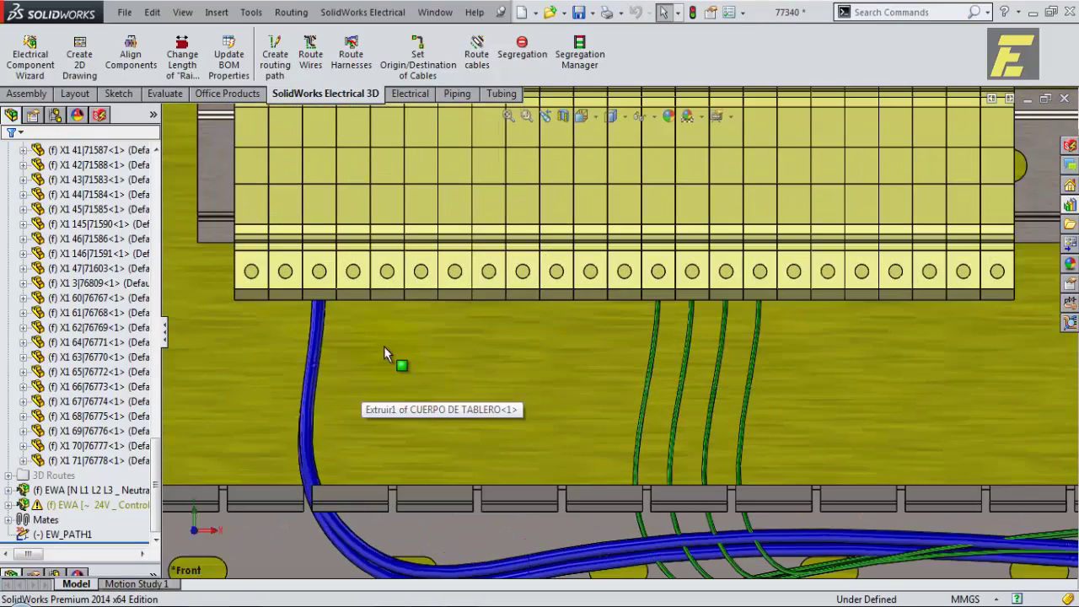
scroll(337, 329, "down", 2)
scroll(367, 318, "up", 2)
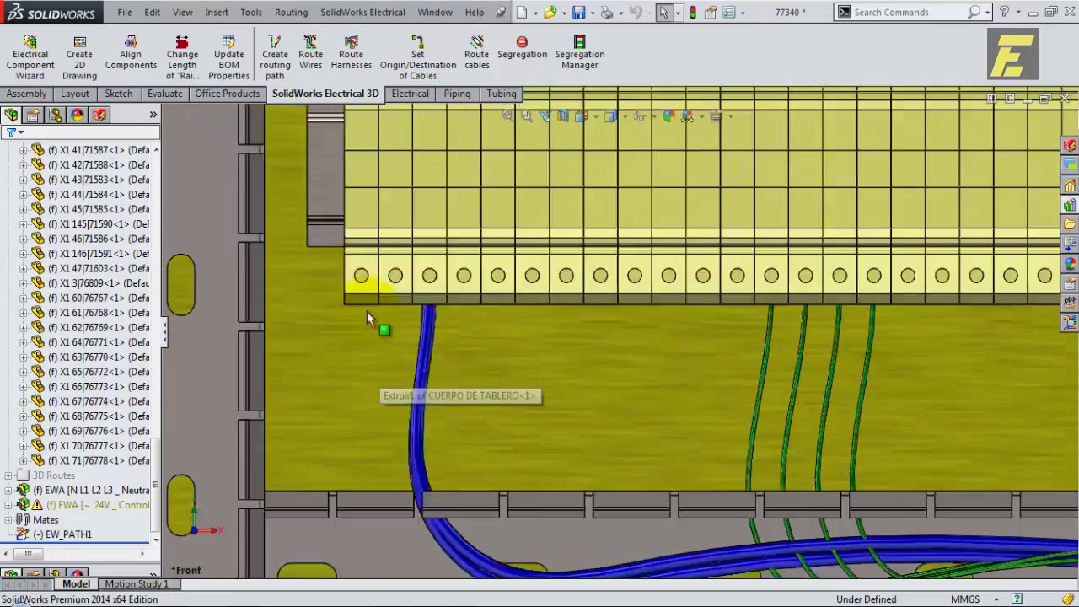
scroll(586, 405, "up", 4)
scroll(588, 445, "down", 2)
scroll(623, 375, "up", 2)
scroll(630, 403, "down", 3)
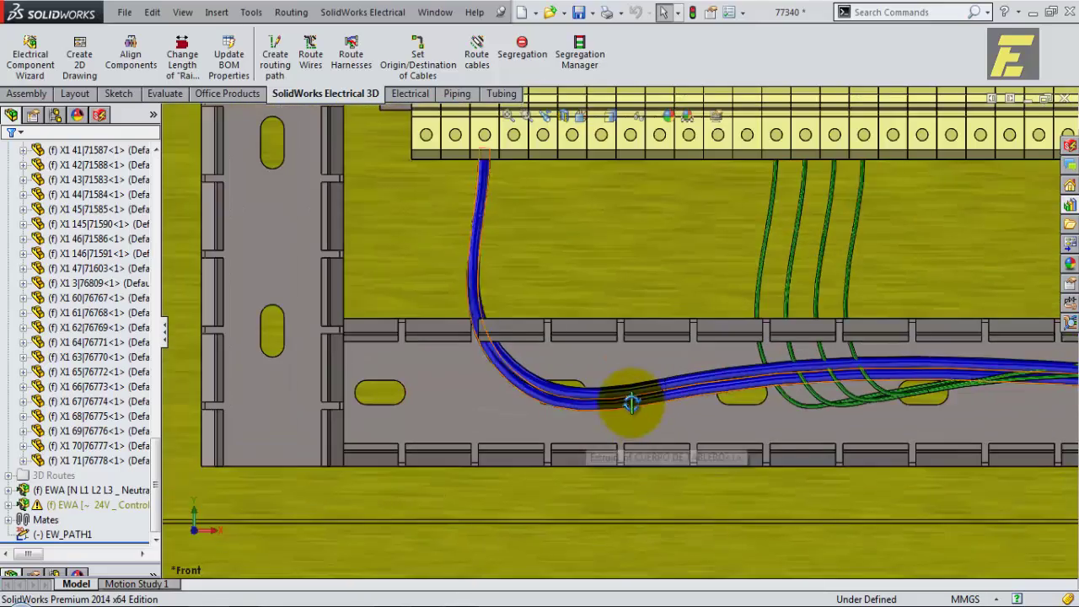
mouse_move(631, 403)
middle_mouse_down()
mouse_move(609, 429)
mouse_move(584, 393)
mouse_move(559, 410)
mouse_move(566, 420)
middle_mouse_up()
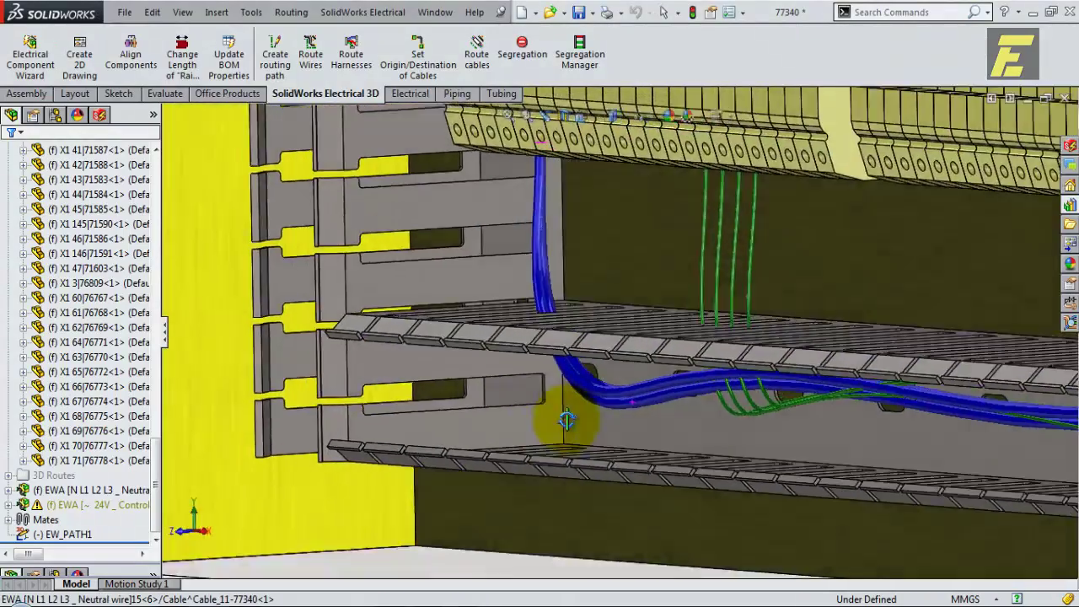
scroll(674, 365, "up", 3)
scroll(712, 363, "up", 2)
scroll(712, 362, "up", 1)
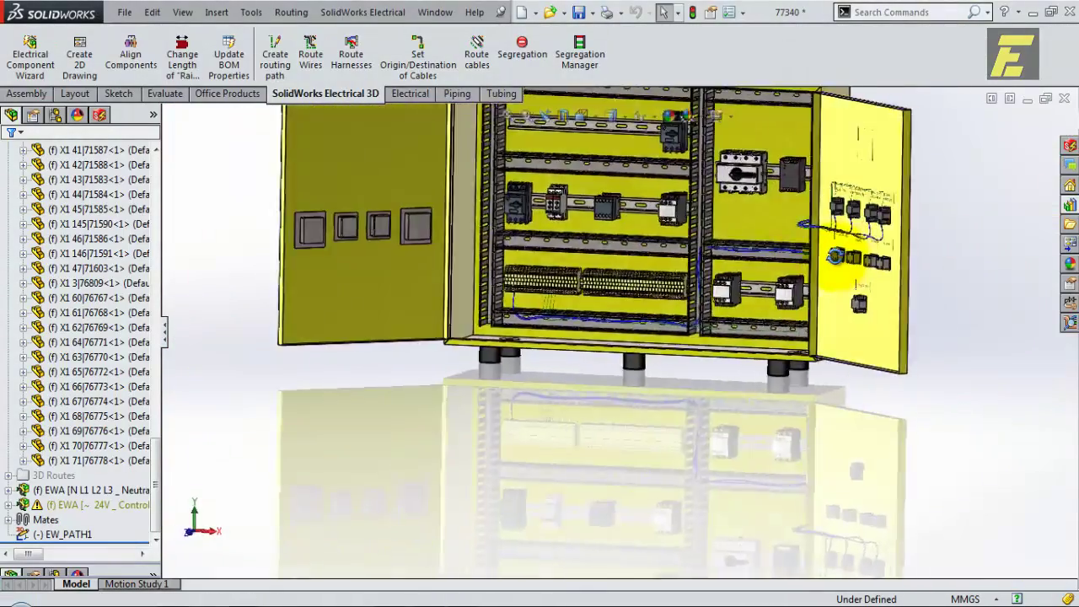
Inspect the door-lamp neutral wiring, then clear the selection and show the front view
middle_click_drag(835, 255, 681, 270)
scroll(681, 270, "down", 5)
scroll(535, 308, "down", 1)
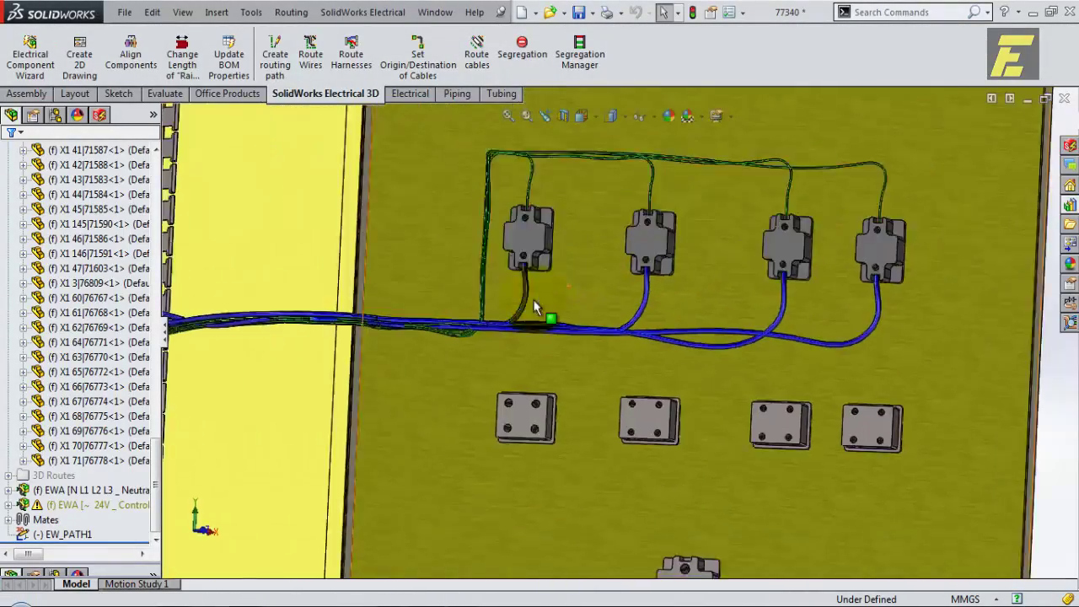
scroll(556, 319, "up", 2)
scroll(578, 329, "up", 2)
mouse_move(578, 330)
middle_mouse_down()
mouse_move(611, 302)
mouse_move(595, 350)
middle_mouse_up()
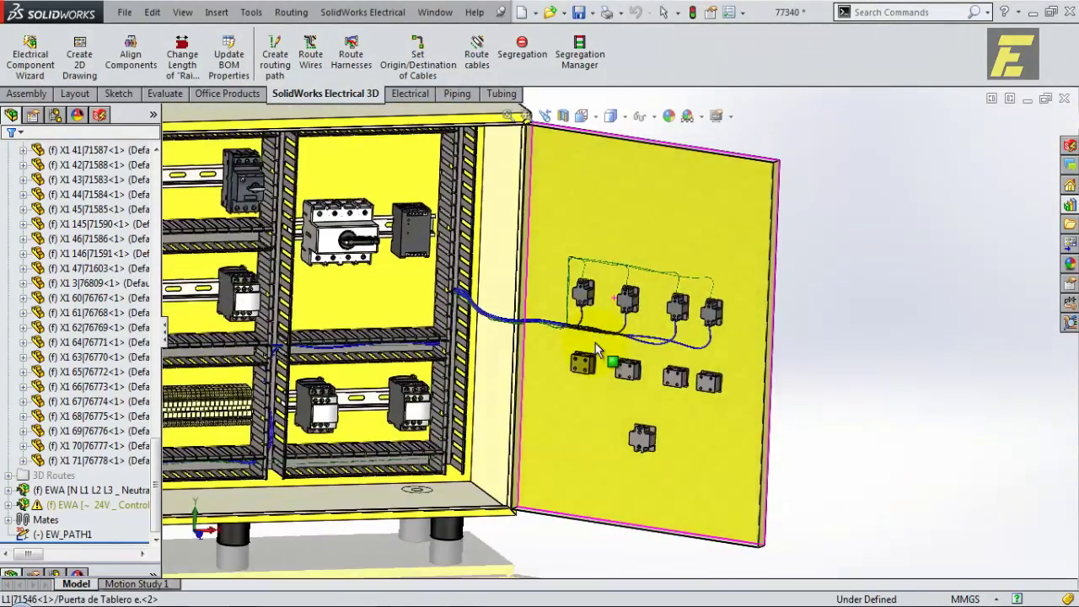
scroll(598, 344, "down", 4)
scroll(580, 330, "down", 1)
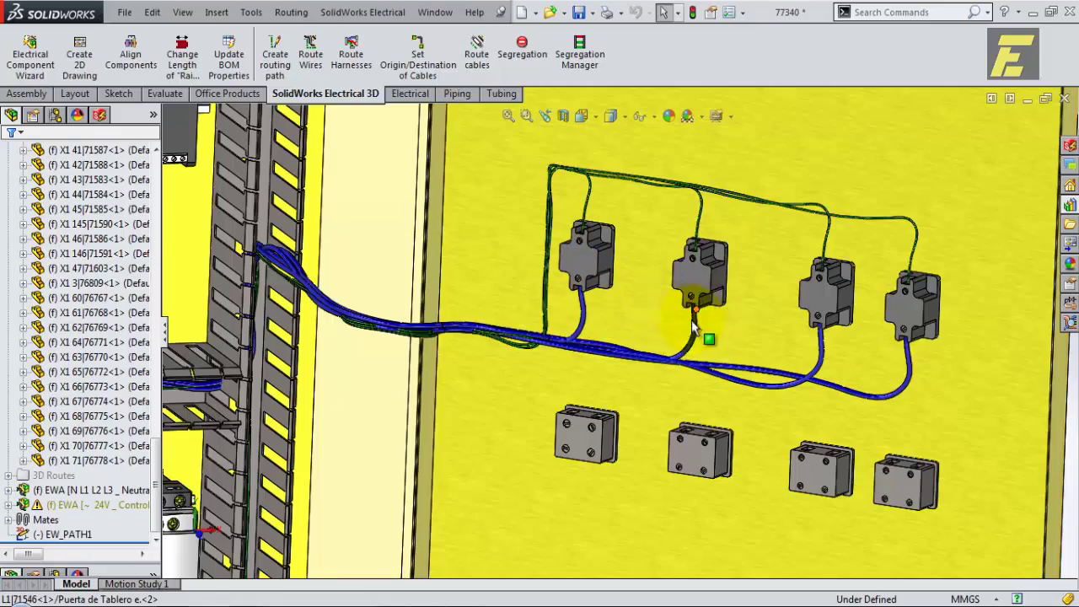
scroll(580, 354, "up", 2)
scroll(574, 349, "up", 2)
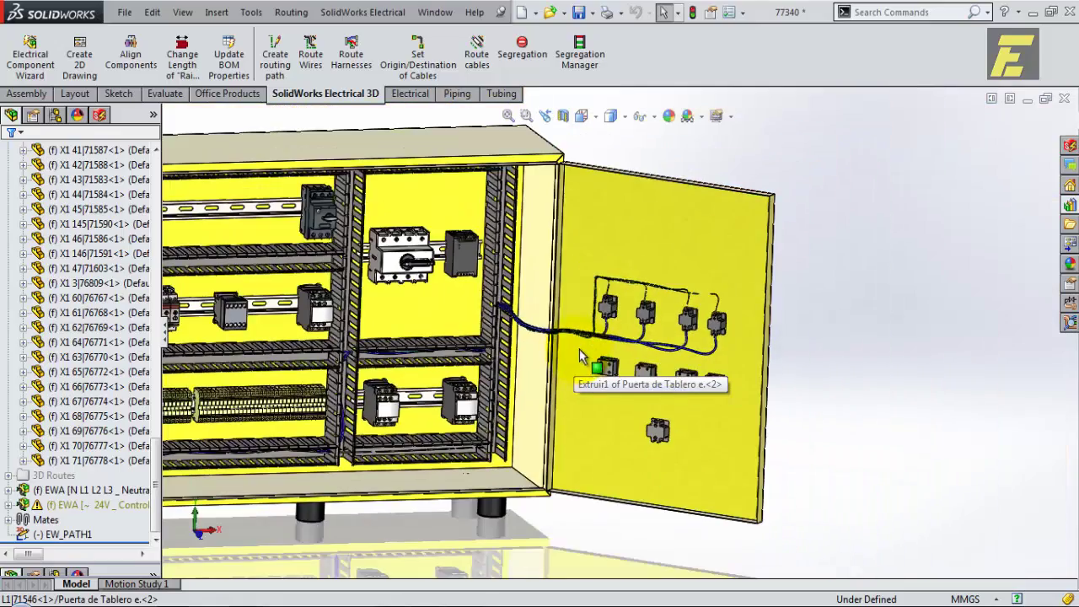
scroll(586, 347, "up", 1)
scroll(590, 342, "down", 2)
scroll(598, 341, "down", 2)
scroll(615, 339, "down", 3)
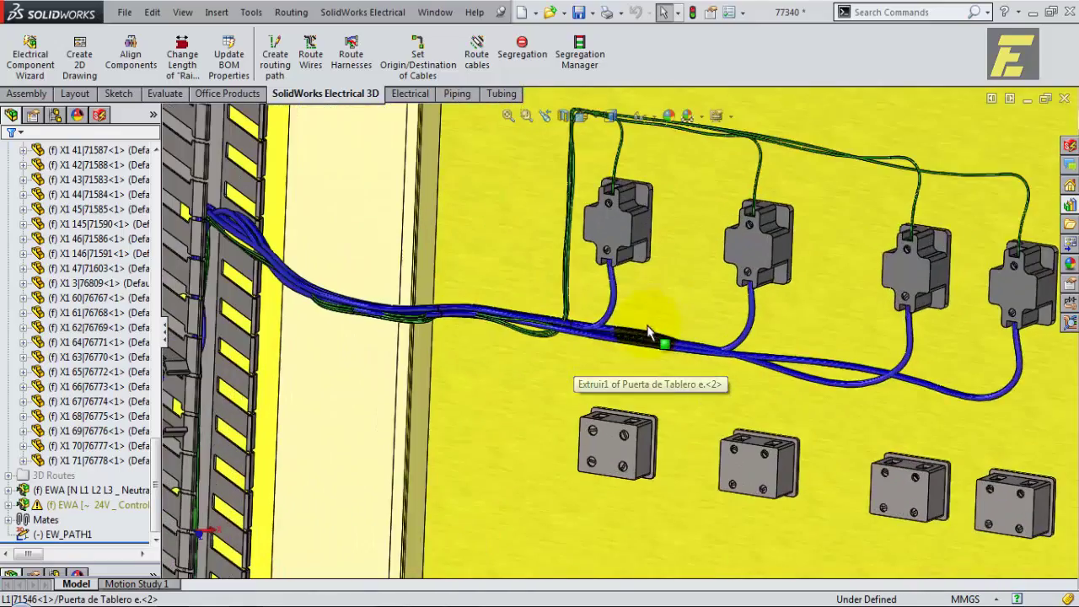
scroll(607, 345, "up", 2)
scroll(575, 342, "up", 2)
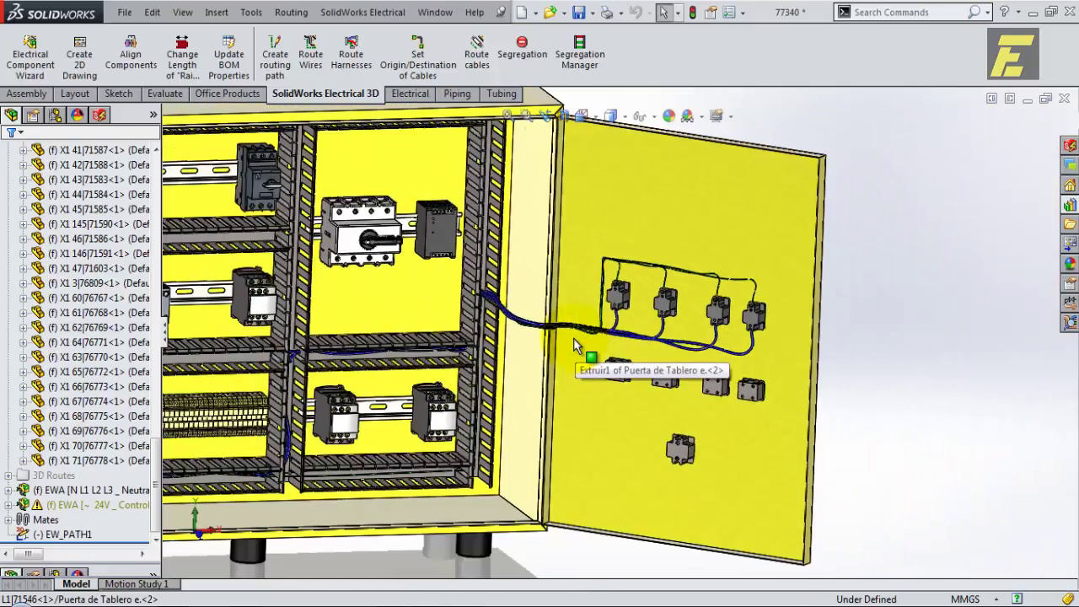
scroll(481, 432, "down", 2)
scroll(468, 428, "down", 1)
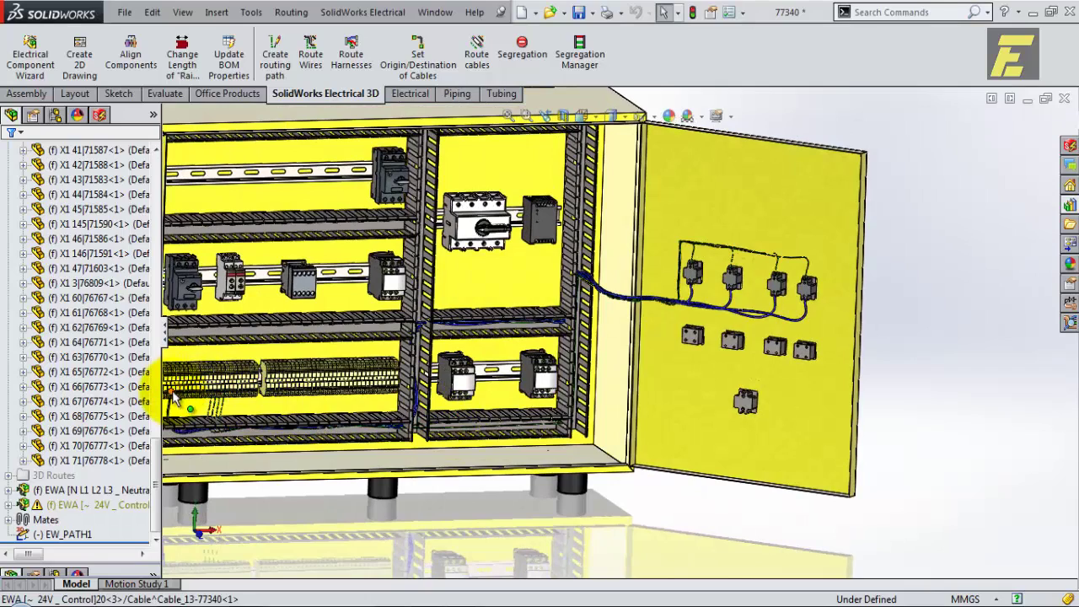
scroll(693, 284, "down", 2)
scroll(624, 312, "down", 2)
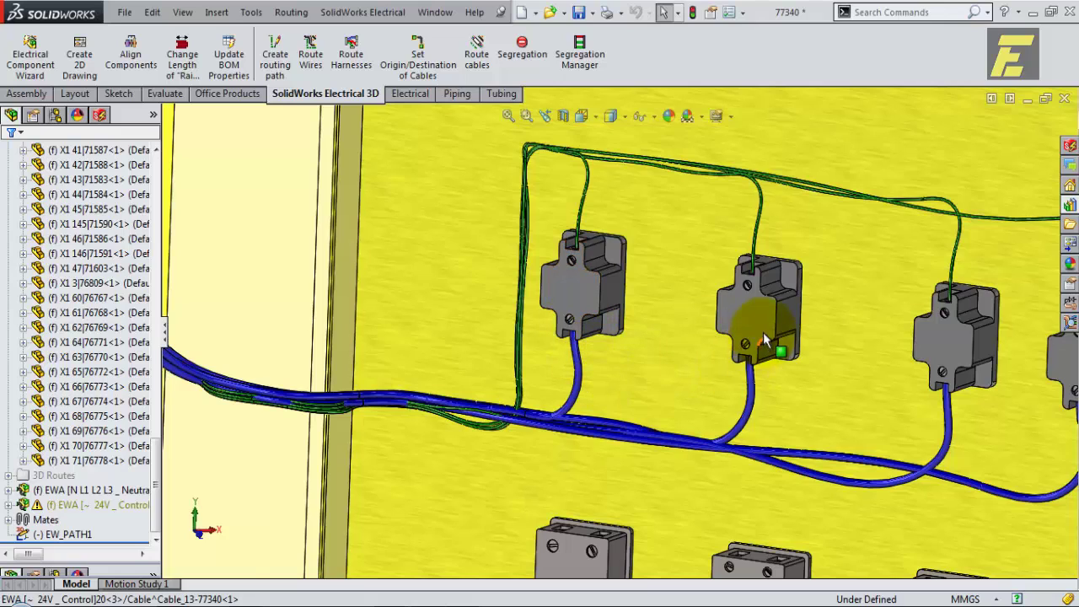
scroll(936, 354, "up", 2)
scroll(716, 375, "up", 2)
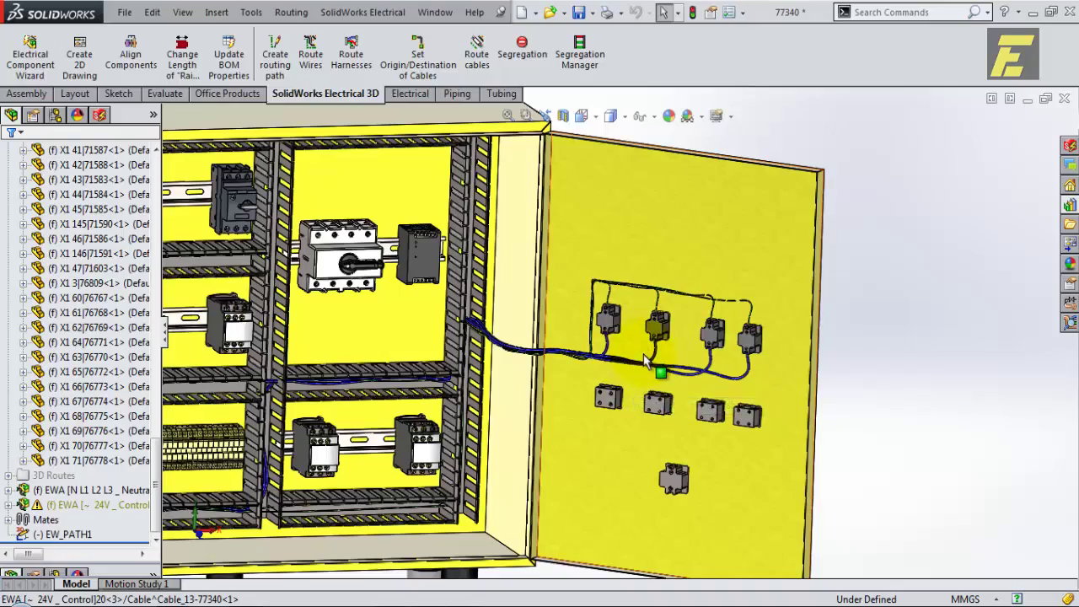
scroll(636, 371, "down", 2)
scroll(638, 366, "down", 2)
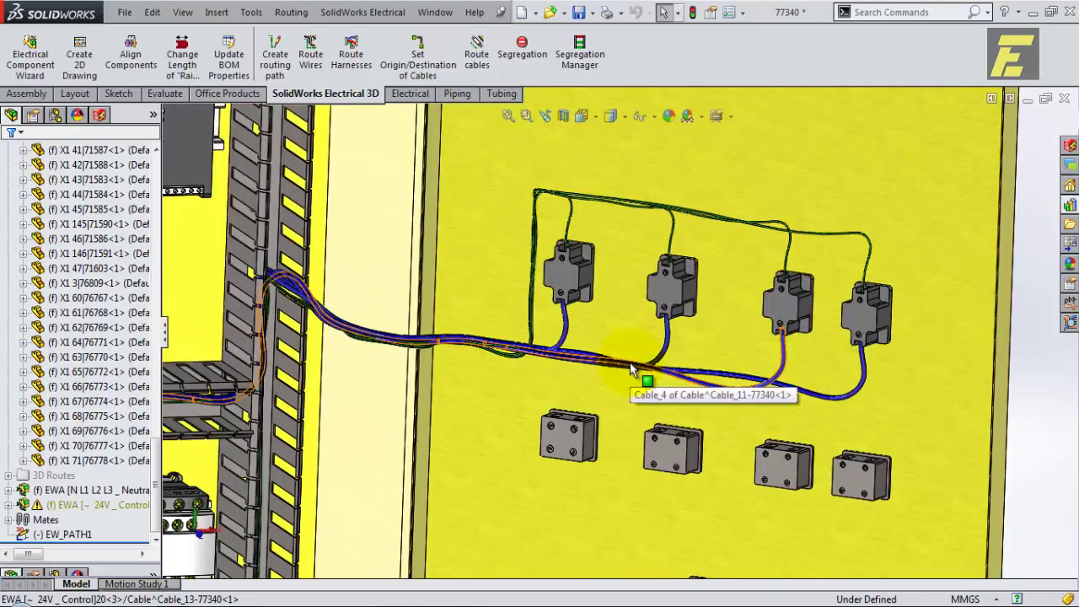
scroll(636, 364, "up", 1)
scroll(590, 358, "up", 3)
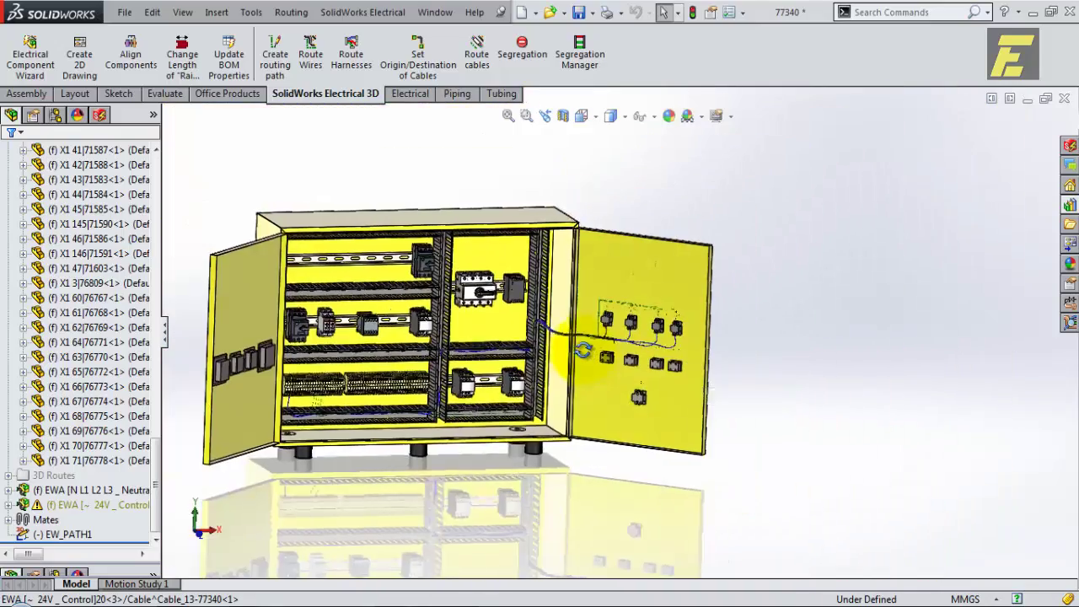
left_click(562, 353)
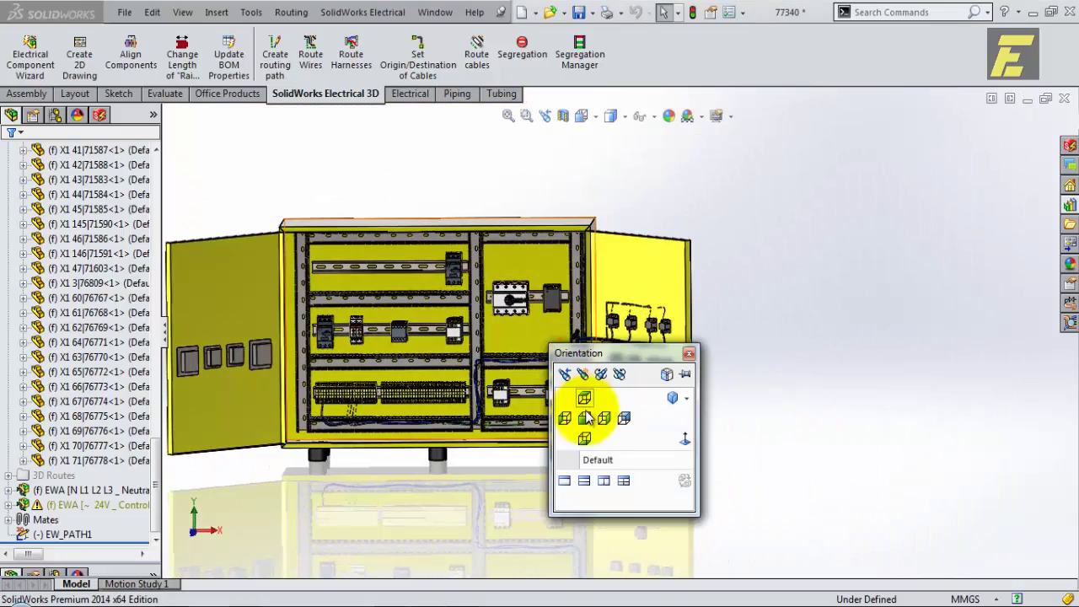
key("ctrl+1")
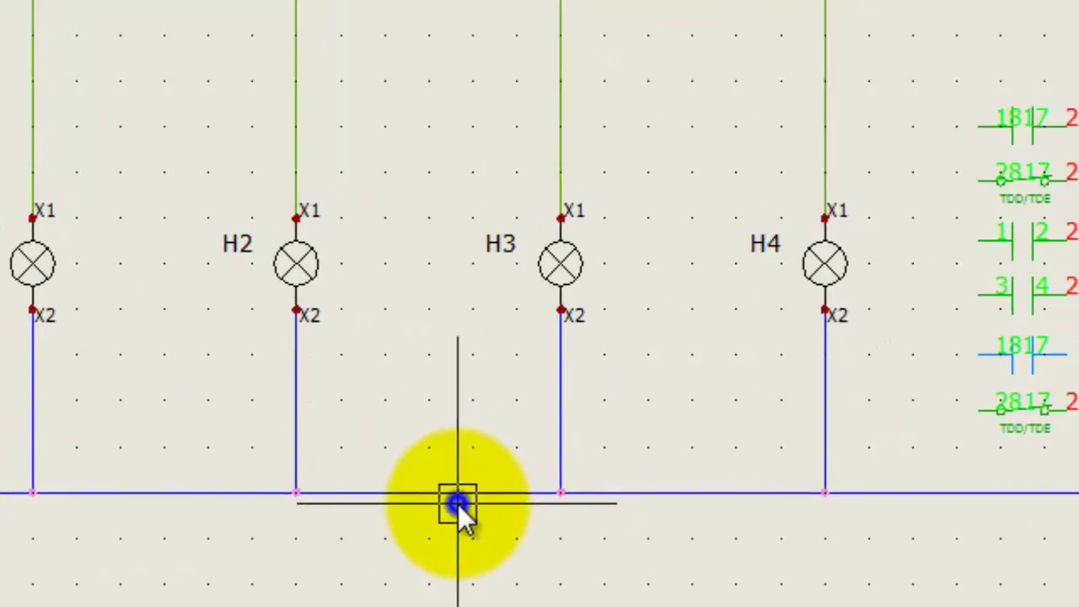
Open Wire cabling order for N-3 and delete the four existing neutral wires
right_click(665, 470)
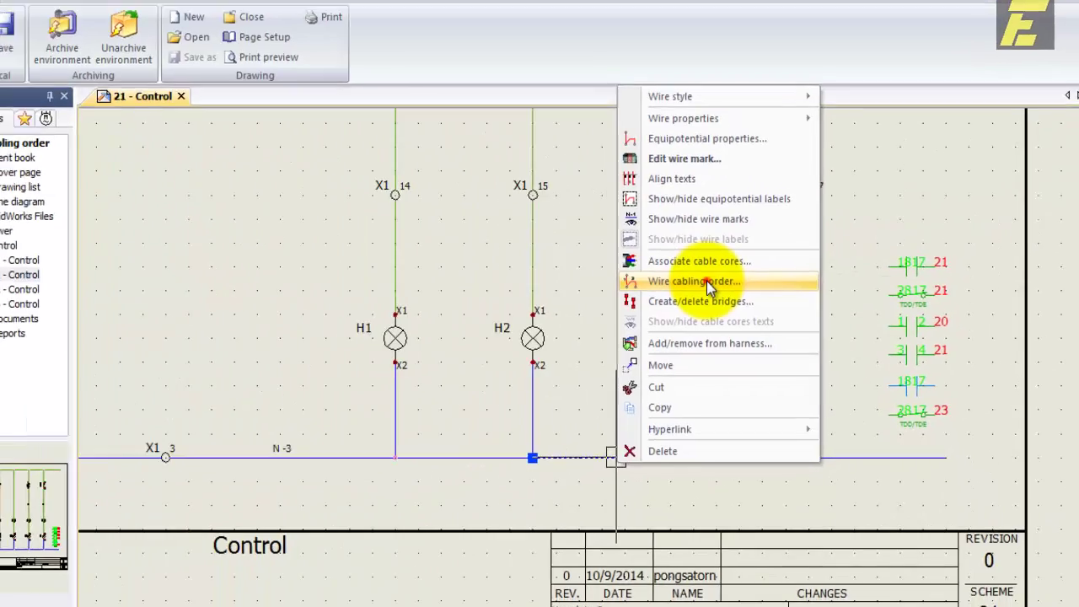
left_click(529, 223)
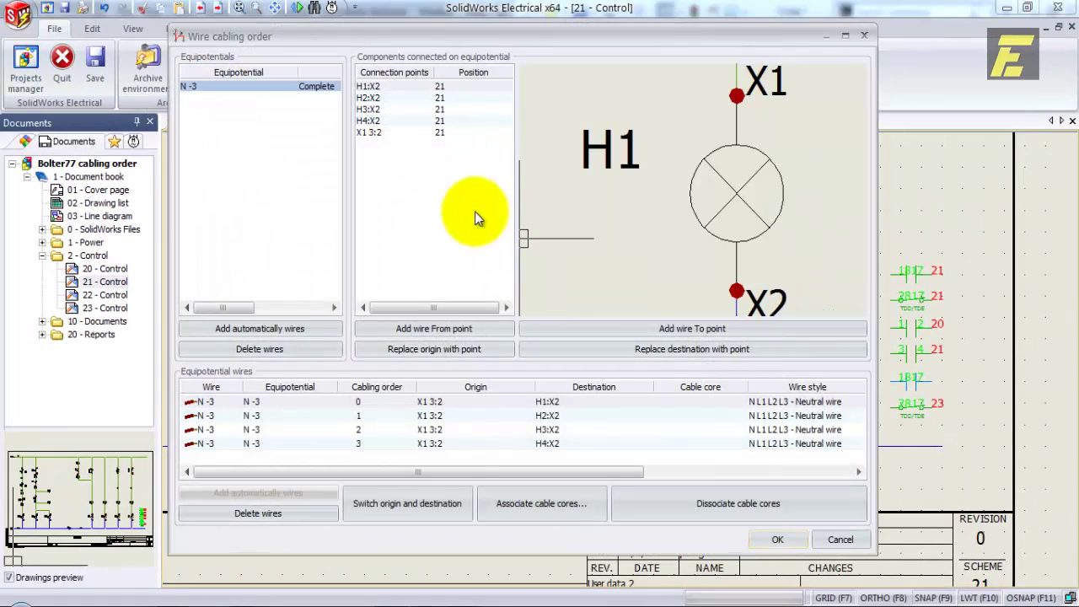
left_click_drag(427, 446, 337, 400)
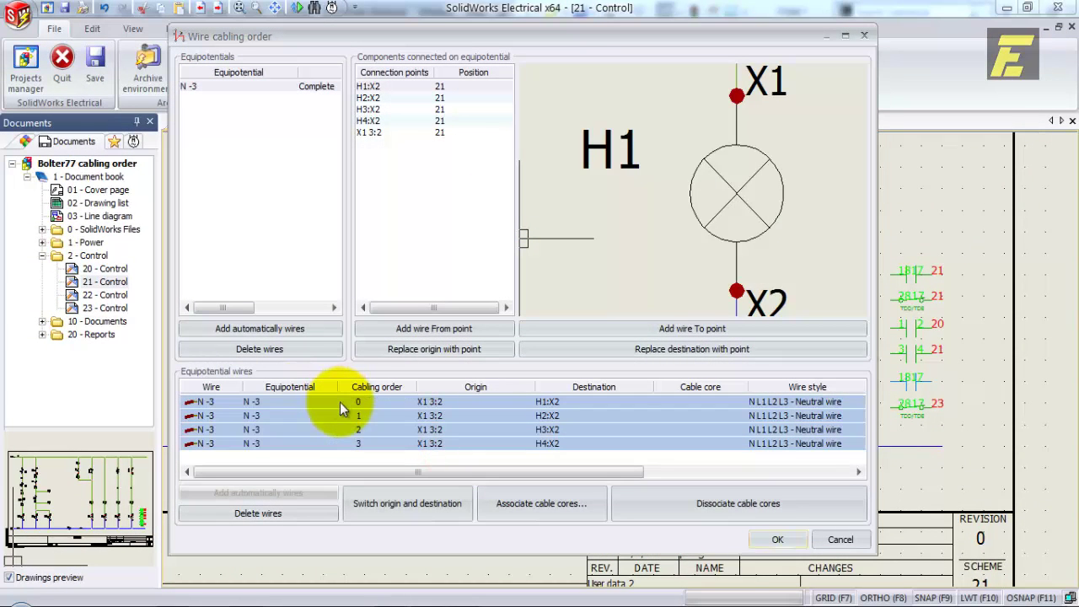
left_click(286, 512)
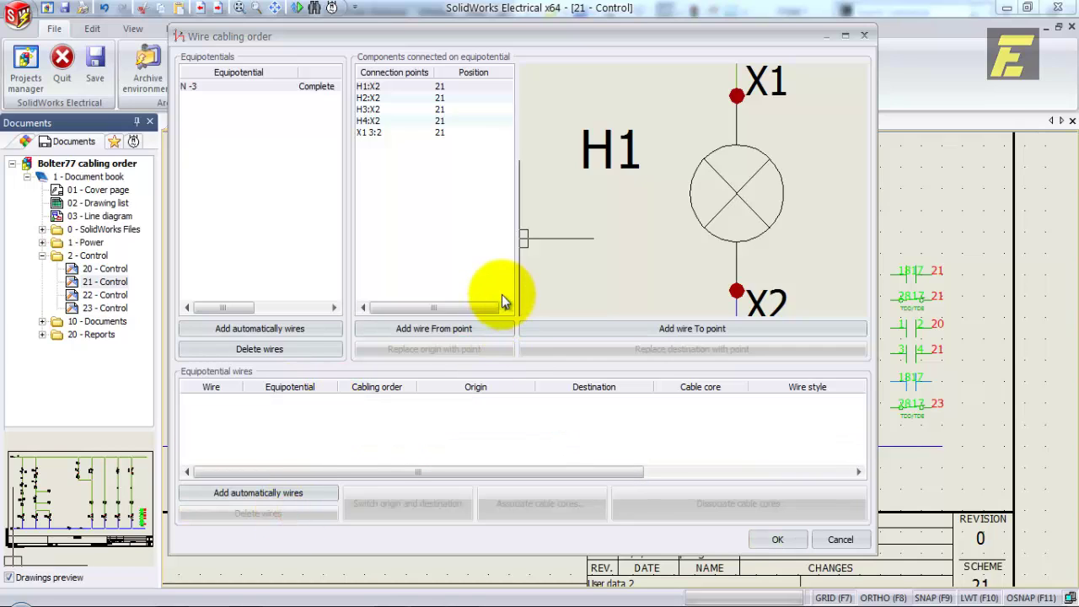
left_click(425, 167)
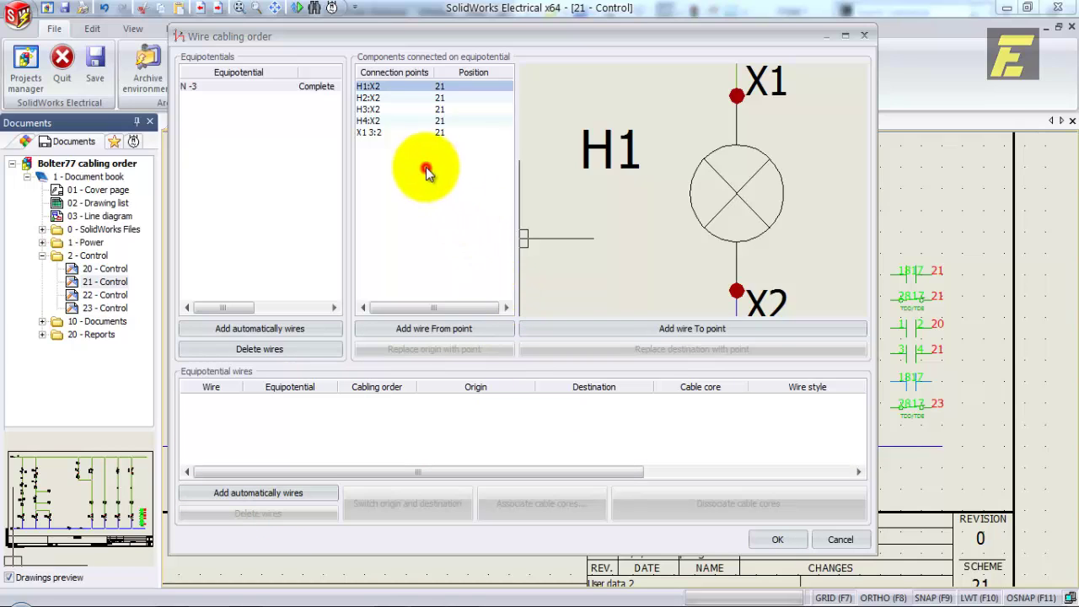
Add a wire from X1 3:2 to H4:X2, then delete it as wrongly defined
left_click(378, 133)
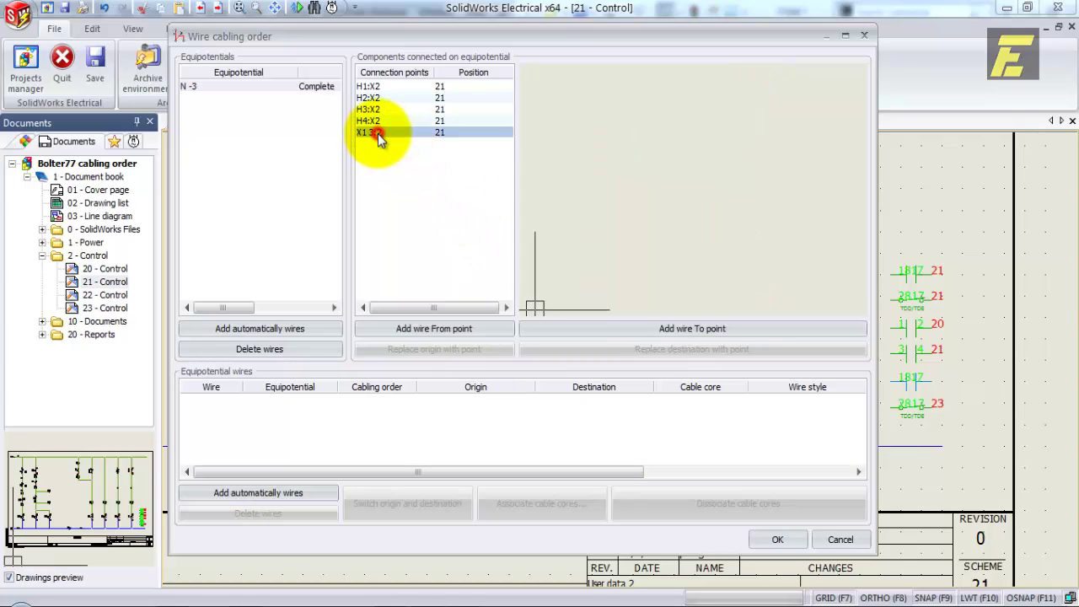
left_click(443, 331)
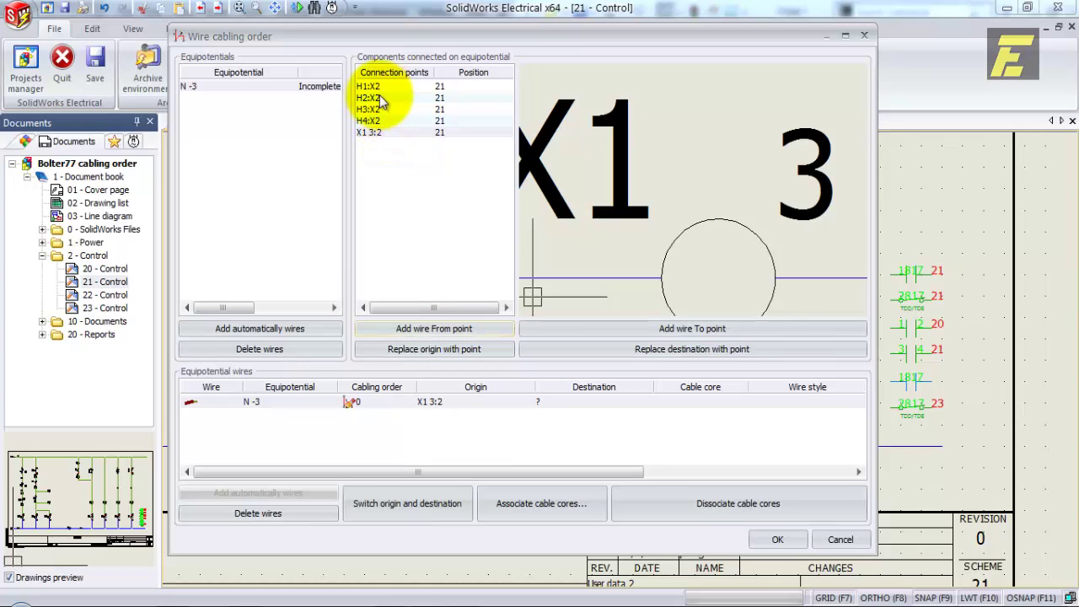
left_click(371, 120)
left_click(603, 348)
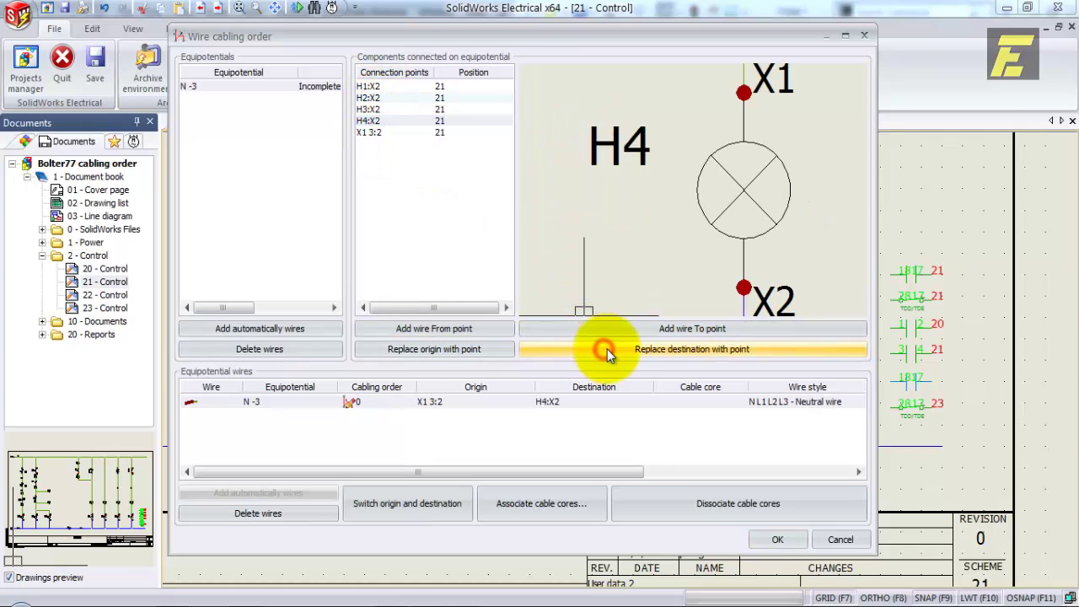
left_click(371, 122)
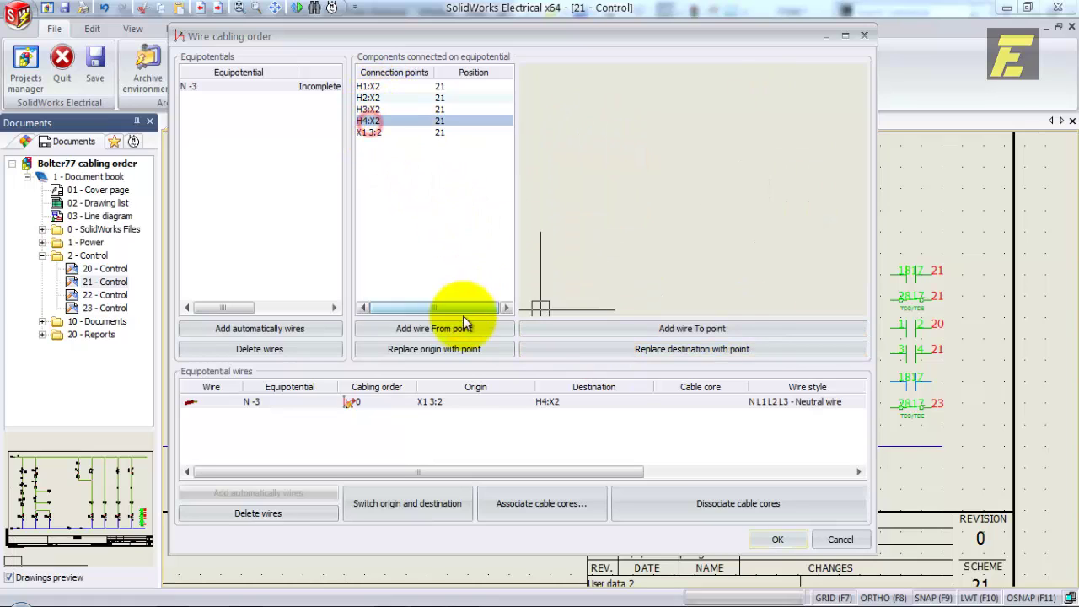
left_click(436, 349)
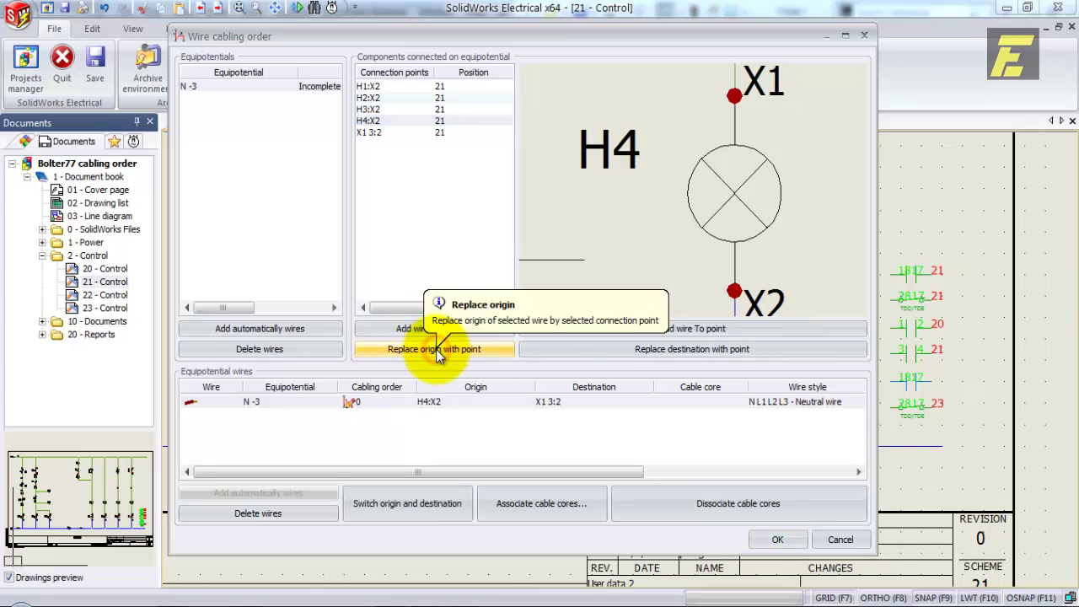
left_click(355, 405)
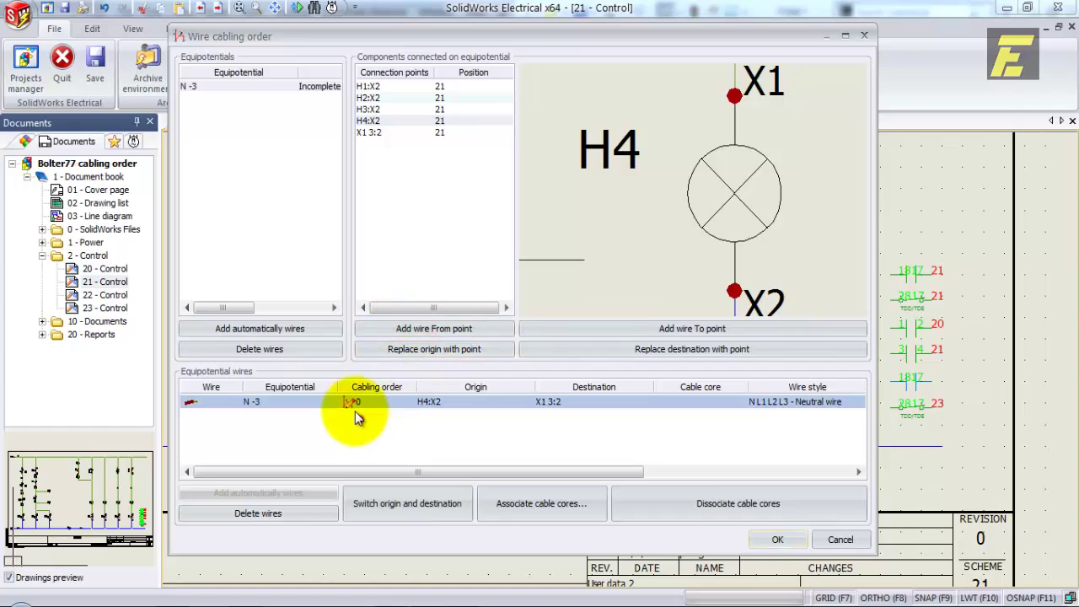
left_click(284, 513)
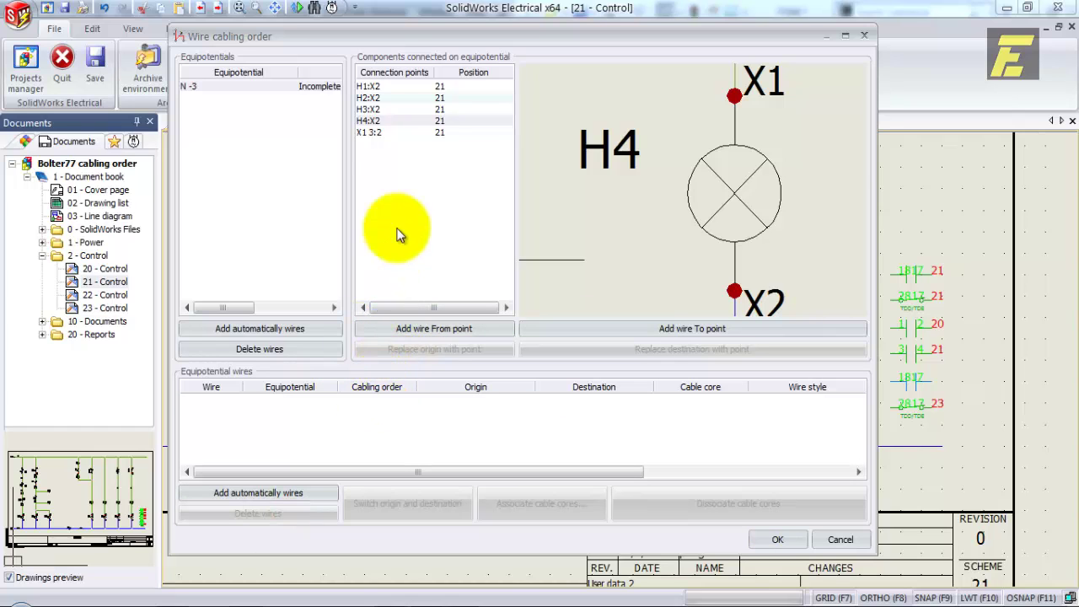
Add neutral wires X1 3:2 → H4:X2 and H4:X2 → H3:X2
left_click(380, 132)
left_click(429, 325)
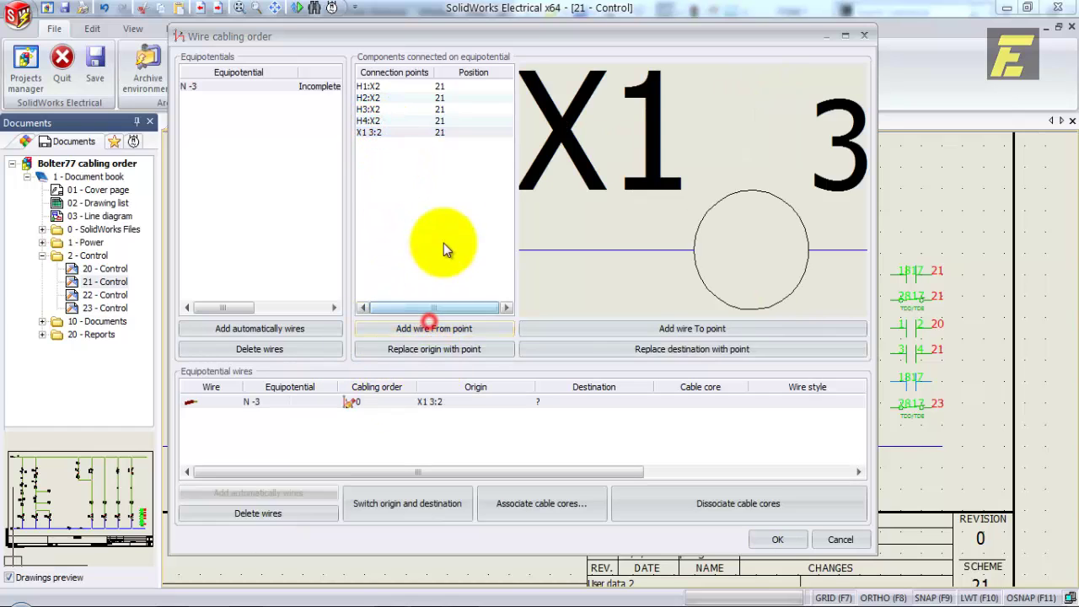
left_click(405, 120)
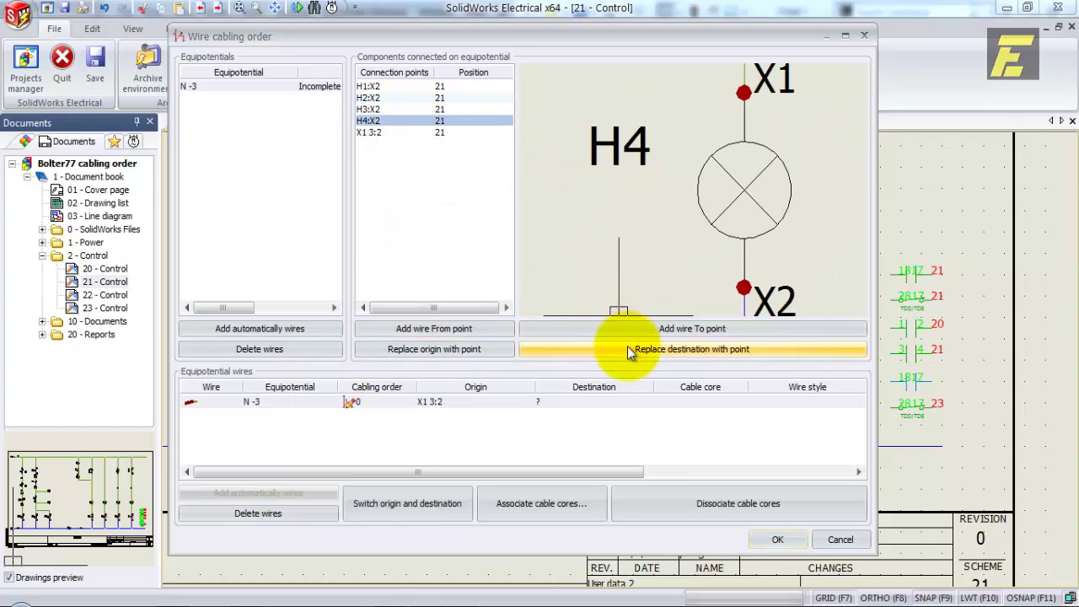
left_click(628, 349)
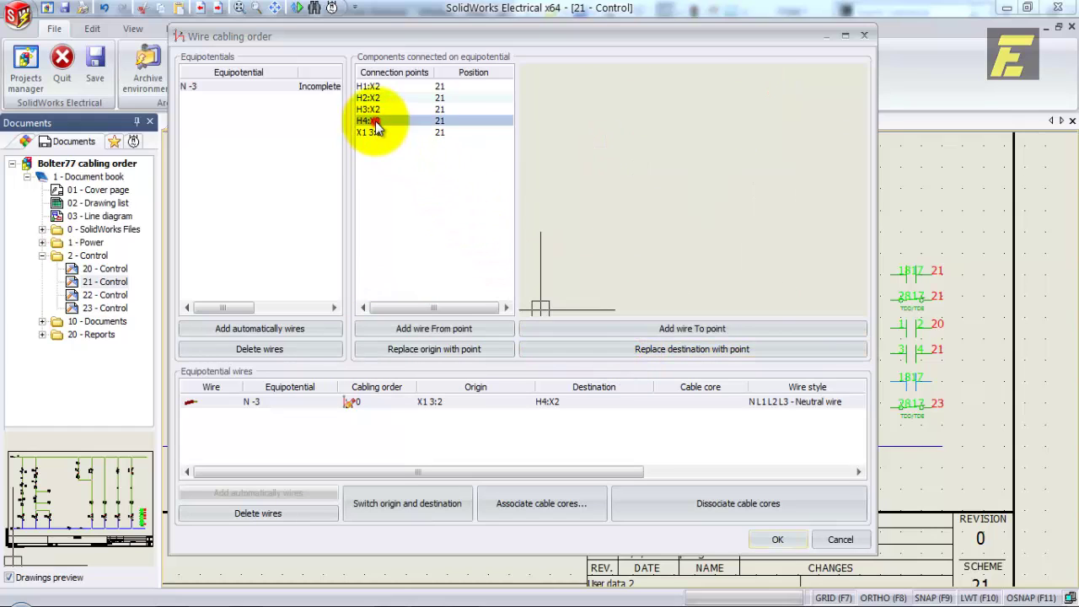
left_click(463, 329)
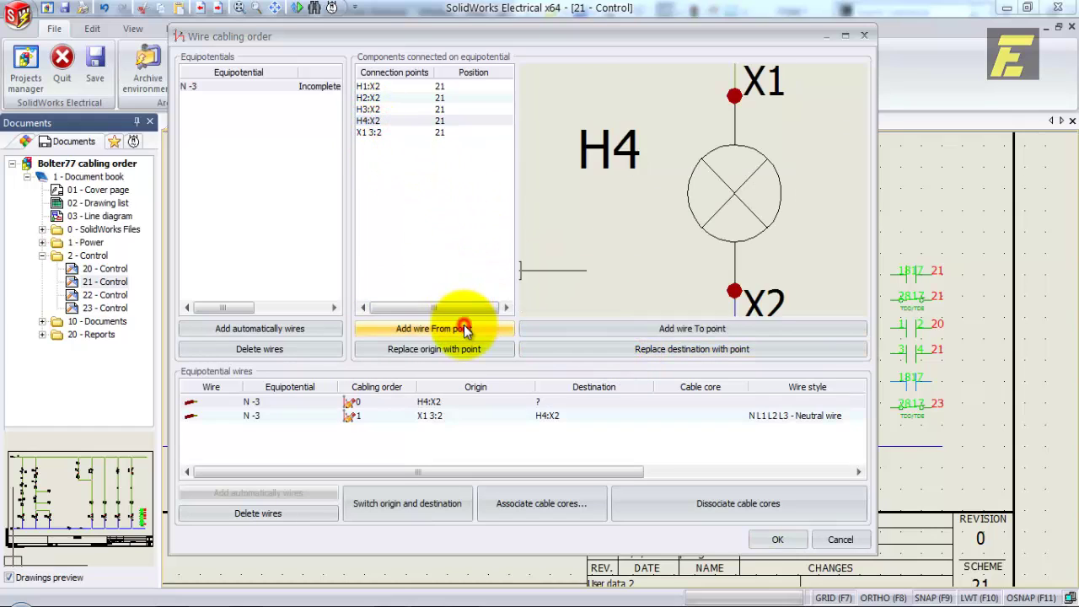
left_click(401, 108)
left_click(668, 351)
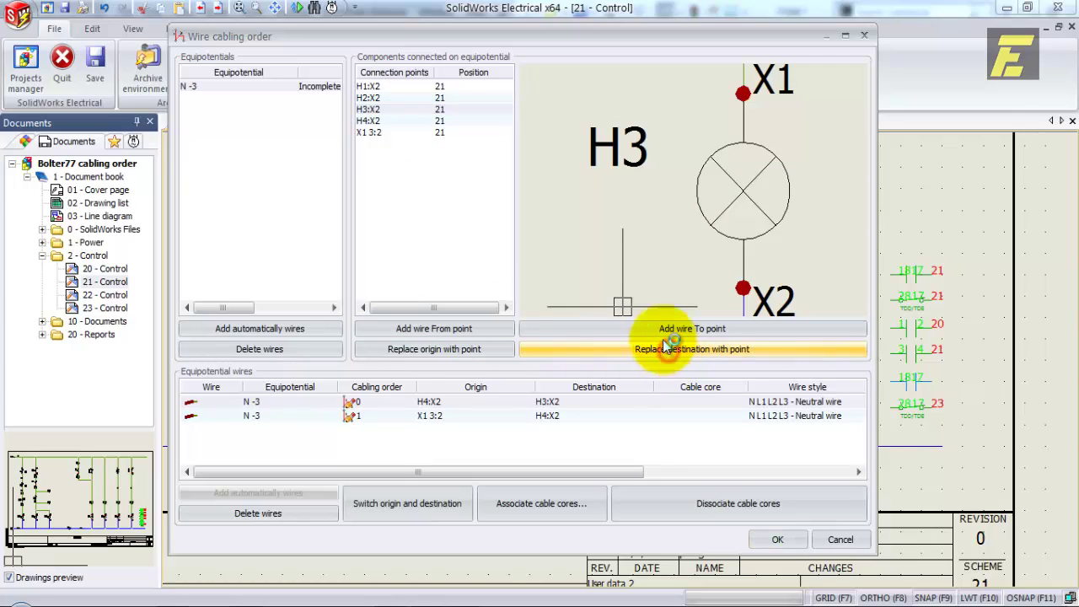
Add wires H3:X2 → H2:X2 and H2:X2 → H1:X2, then confirm the new order
left_click(383, 109)
left_click(433, 329)
mouse_move(369, 98)
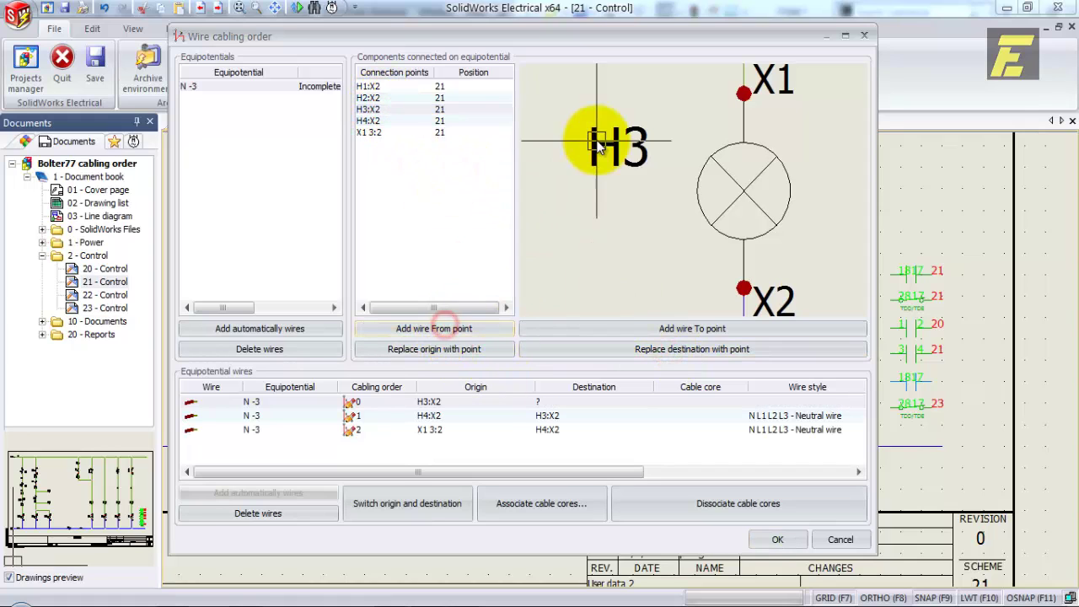
left_click(421, 100)
left_click(655, 354)
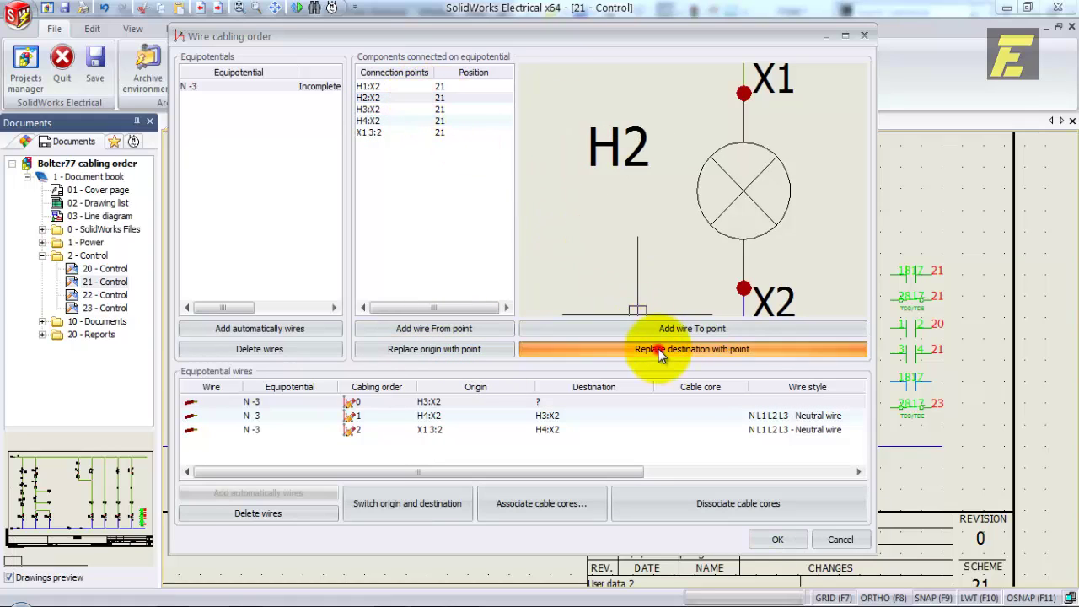
left_click(388, 97)
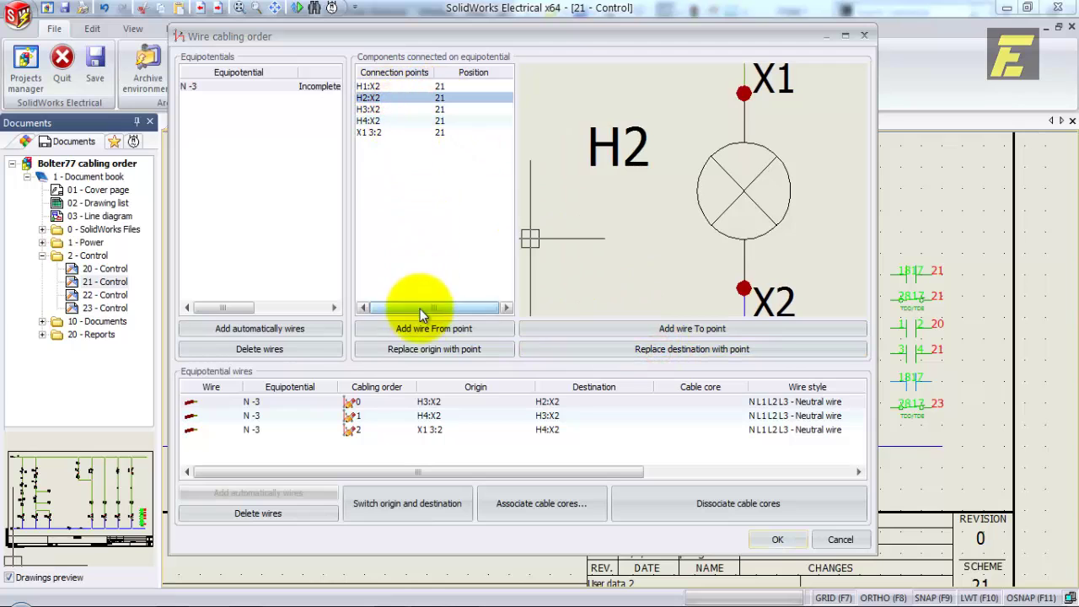
left_click(421, 331)
left_click(393, 86)
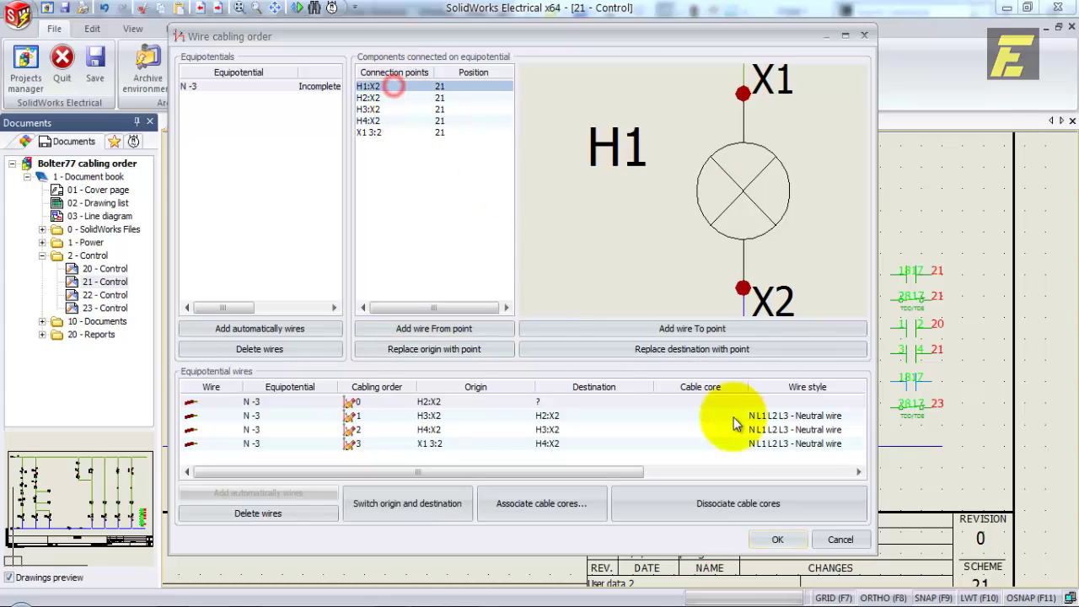
left_click(711, 352)
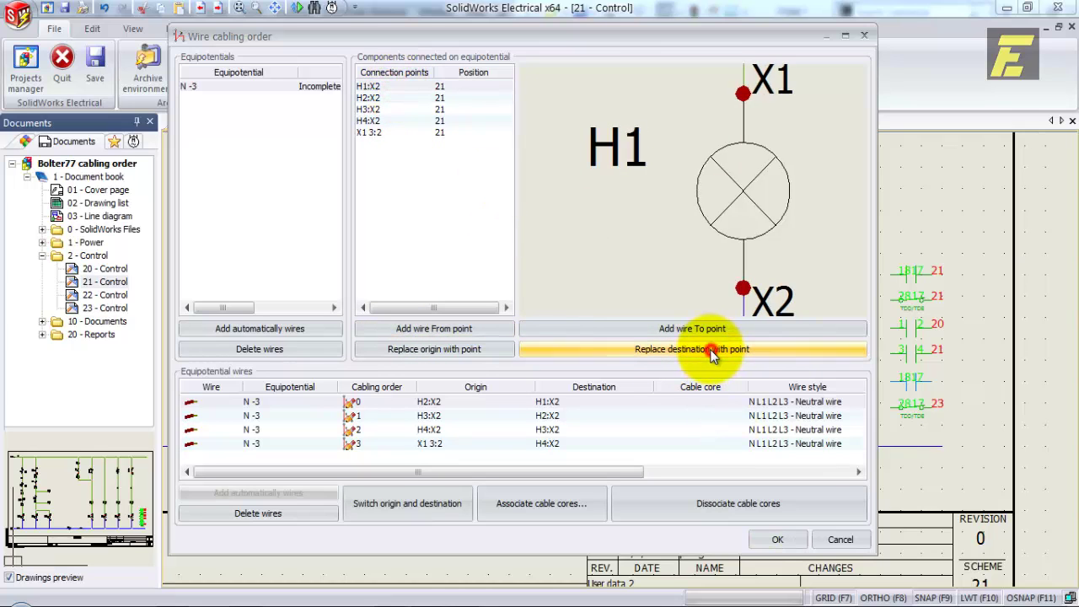
left_click(777, 538)
scroll(684, 451, "up", 2)
Delete the neutral and 24V control EWA routes under 3D Routes, confirming Yes to All
middle_click_drag(703, 469, 662, 440)
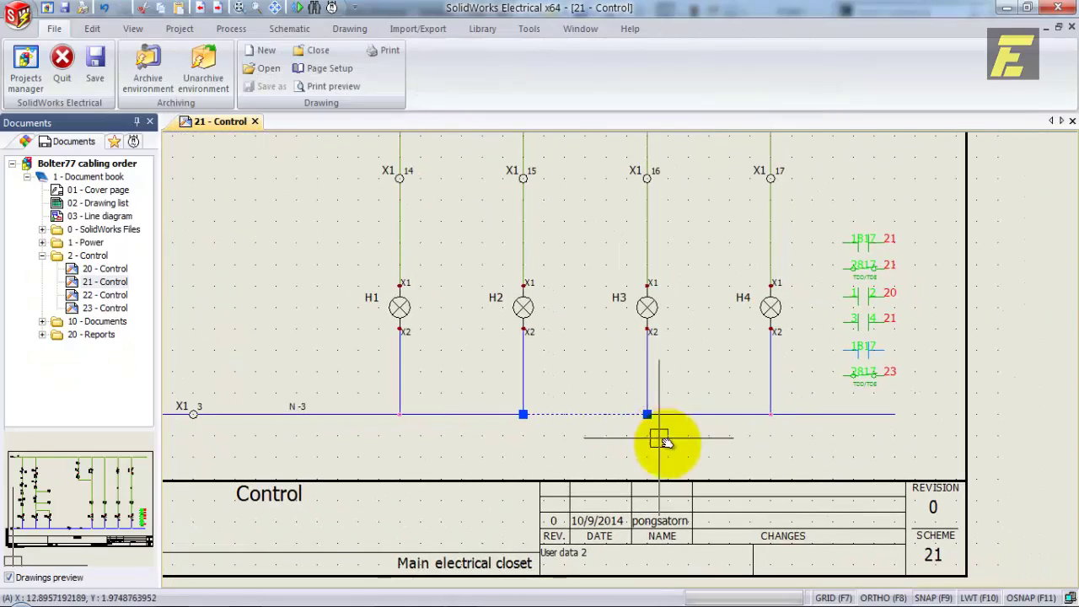
left_click(457, 604)
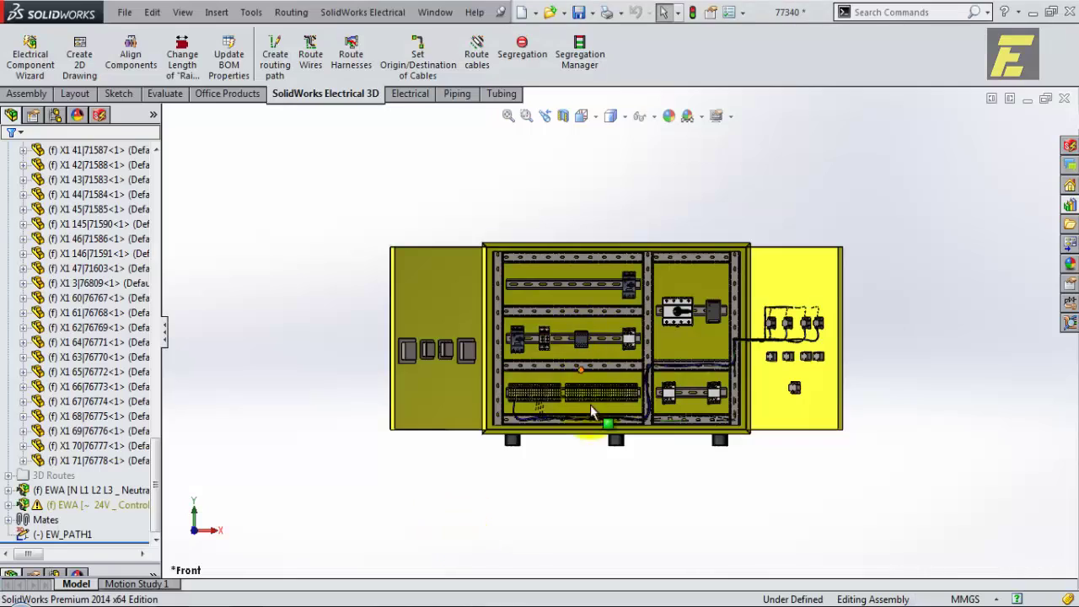
scroll(491, 377, "down", 3)
scroll(503, 361, "down", 2)
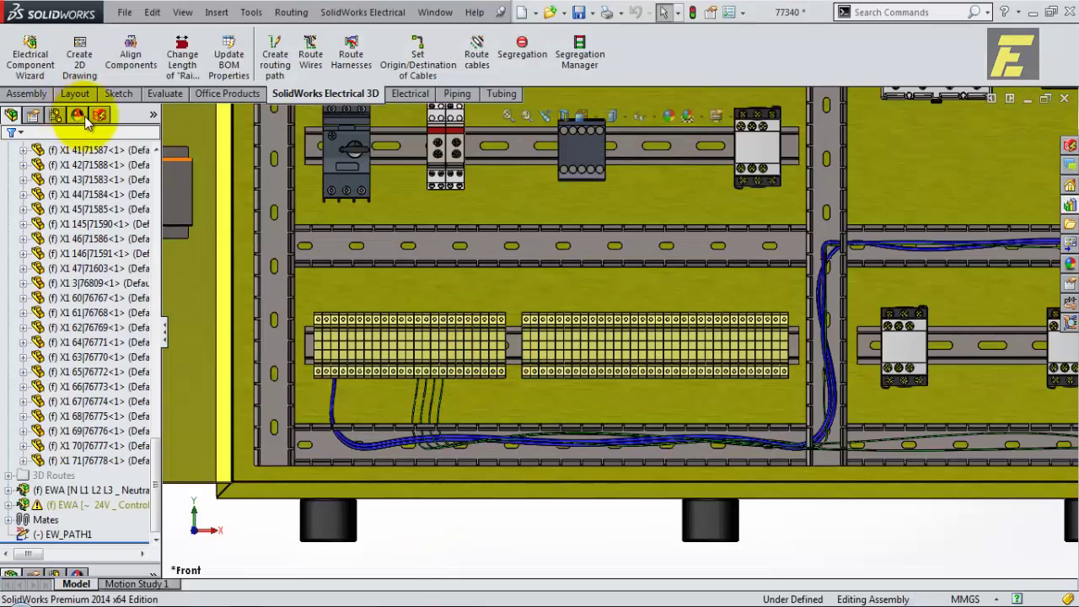
left_click(139, 239)
left_click(134, 491)
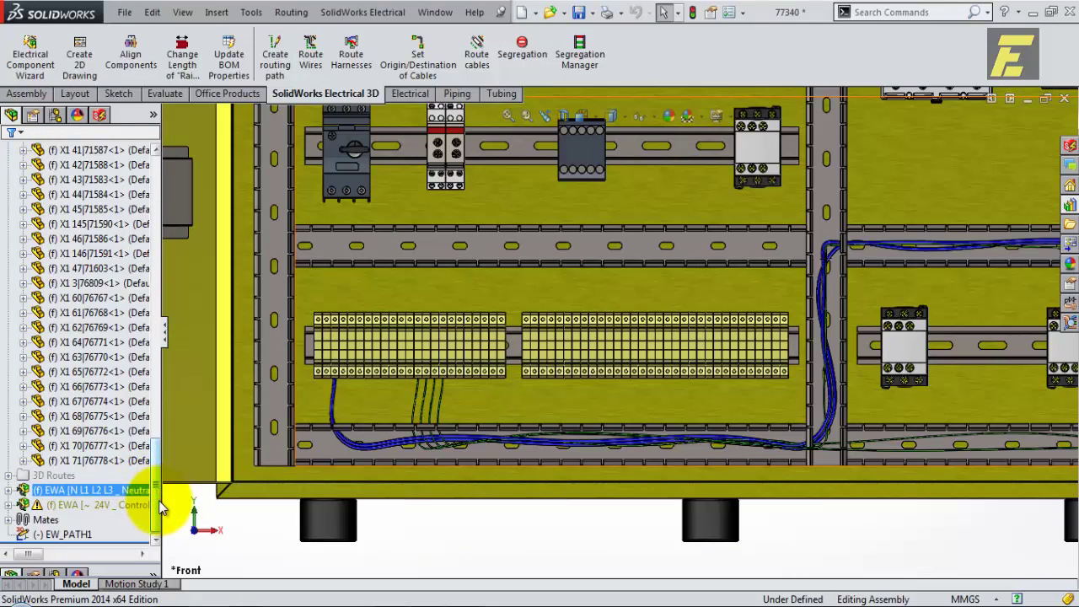
left_click(77, 489)
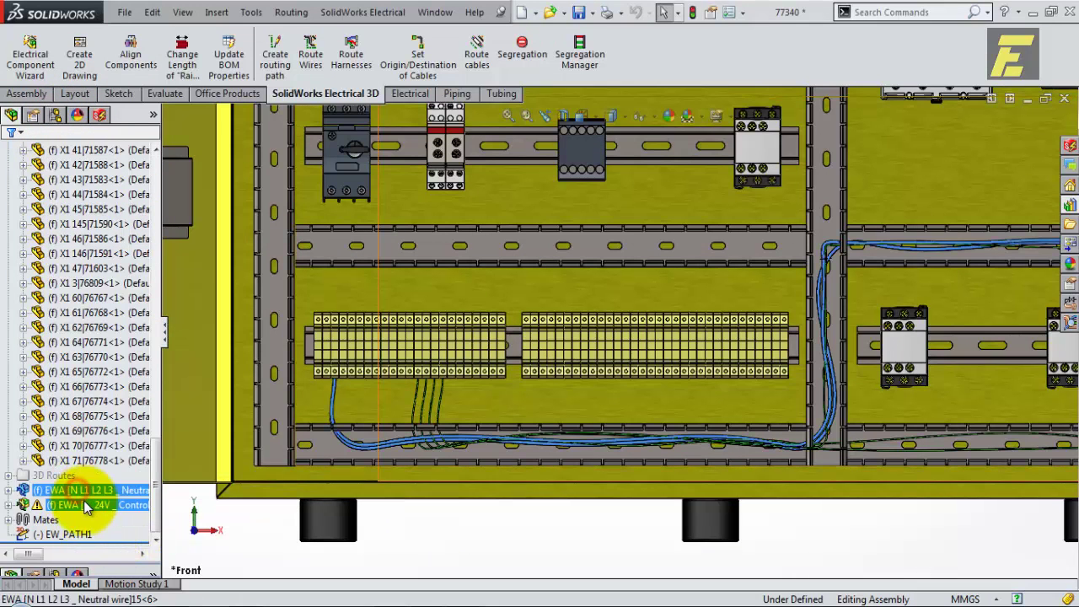
left_click(93, 504, "ctrl")
key("Delete")
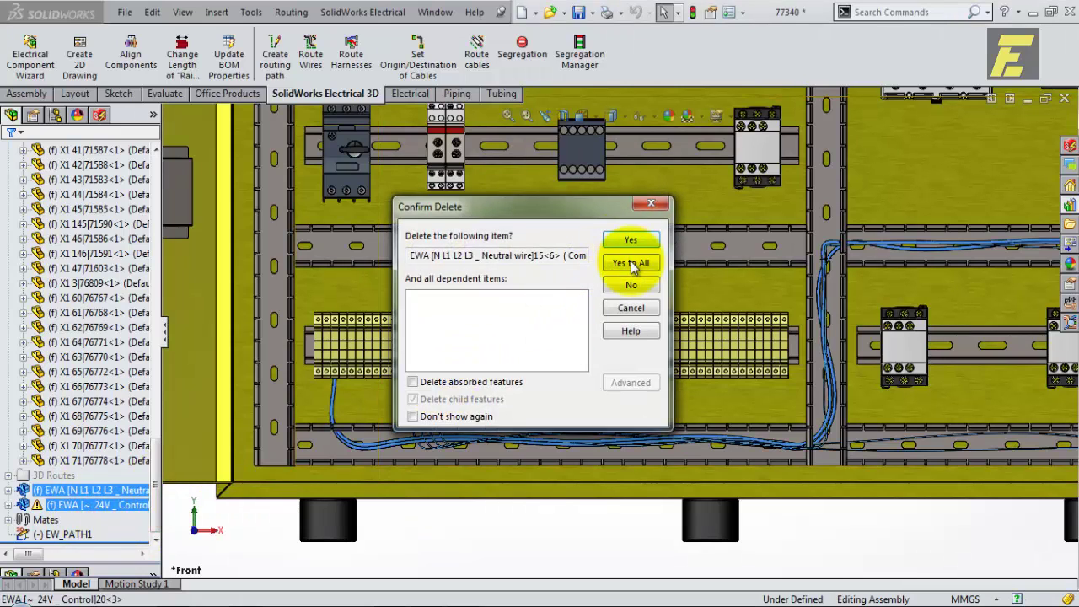
left_click(630, 262)
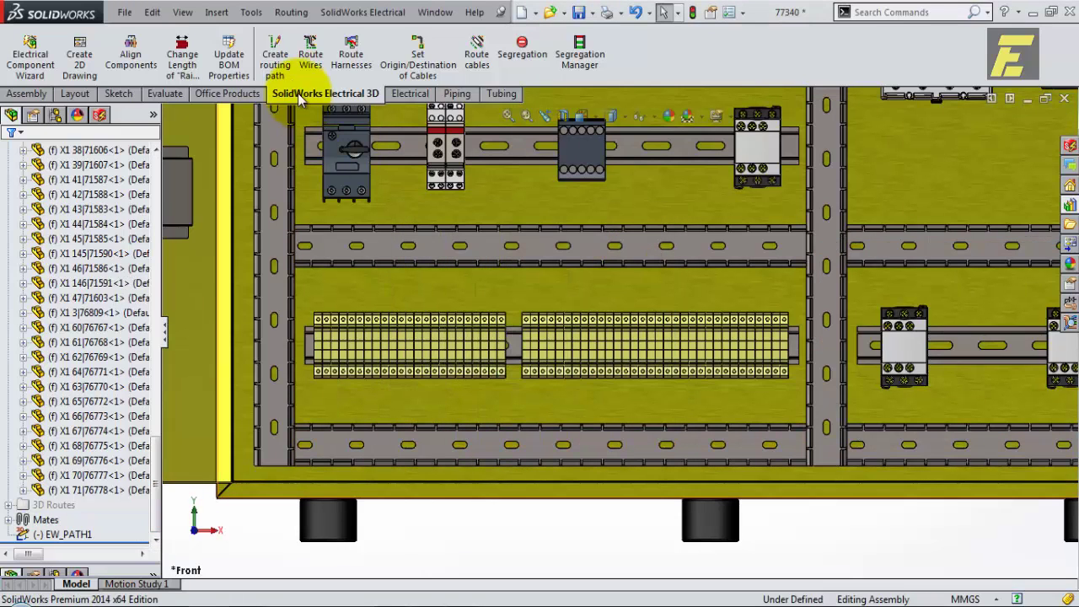
Start Route Wires with Selected components, picking terminal X1 3 first
left_click(310, 52)
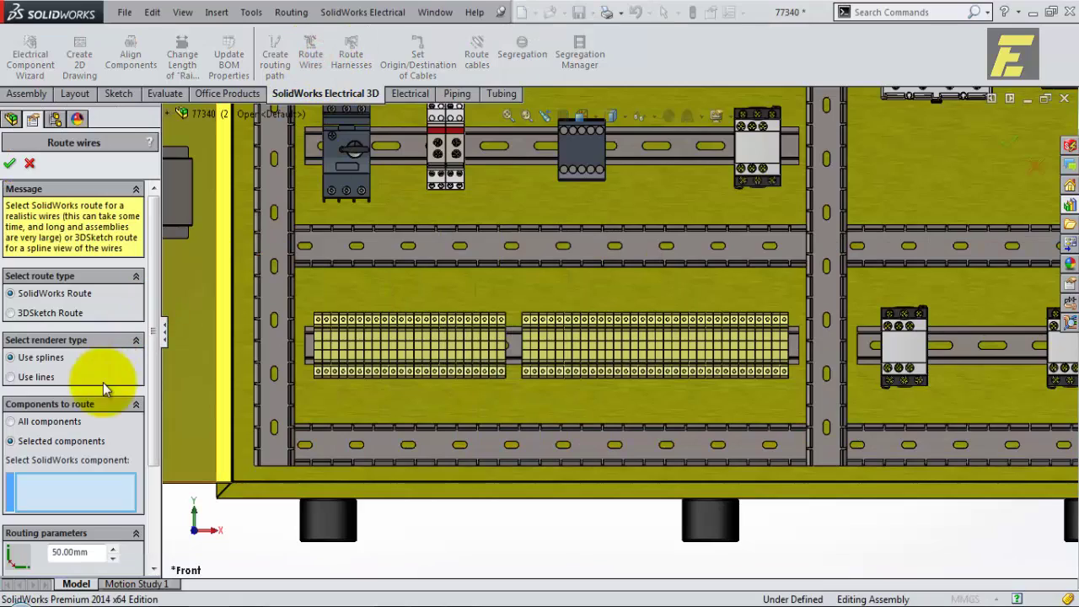
scroll(332, 389, "down", 3)
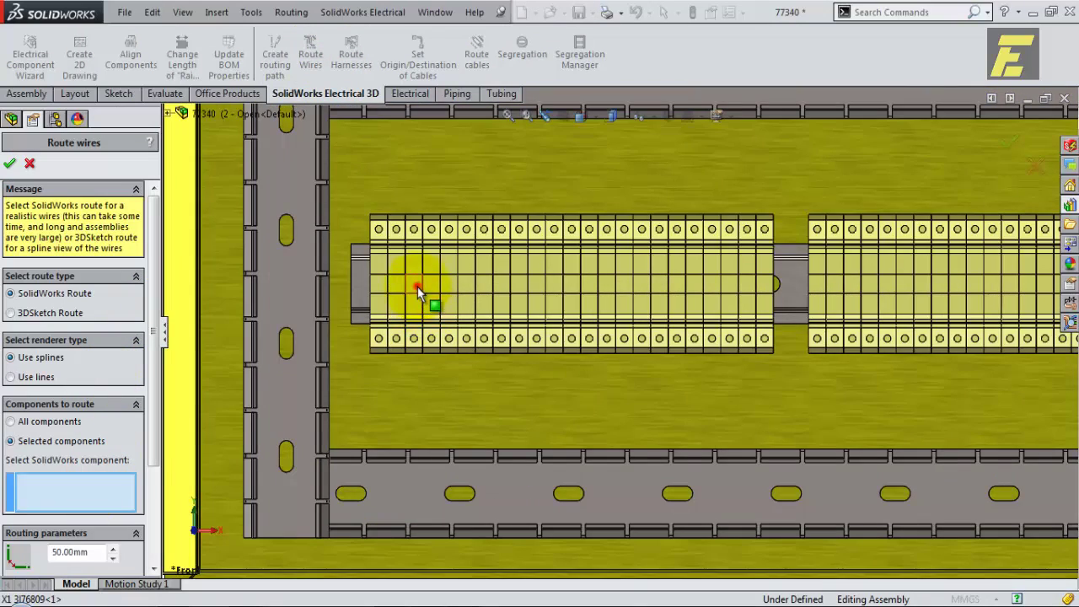
left_click(417, 286)
scroll(691, 354, "up", 2)
scroll(985, 291, "up", 3)
scroll(835, 266, "down", 2)
scroll(506, 253, "down", 2)
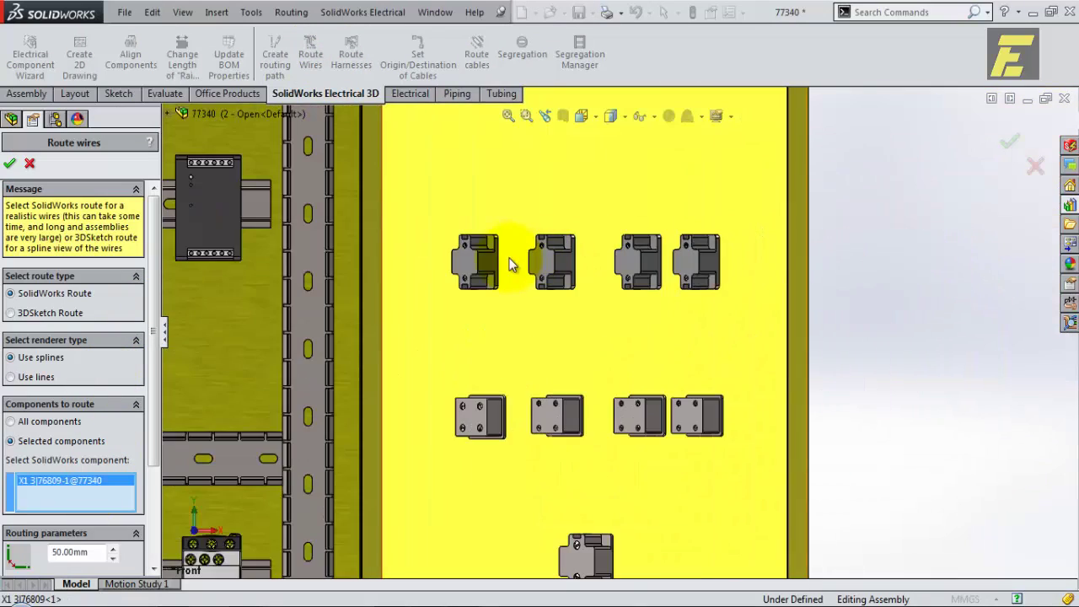
Add H4, H3, H2, H1 in order, confirm routing, and save all documents
left_click(480, 263)
left_click(557, 259)
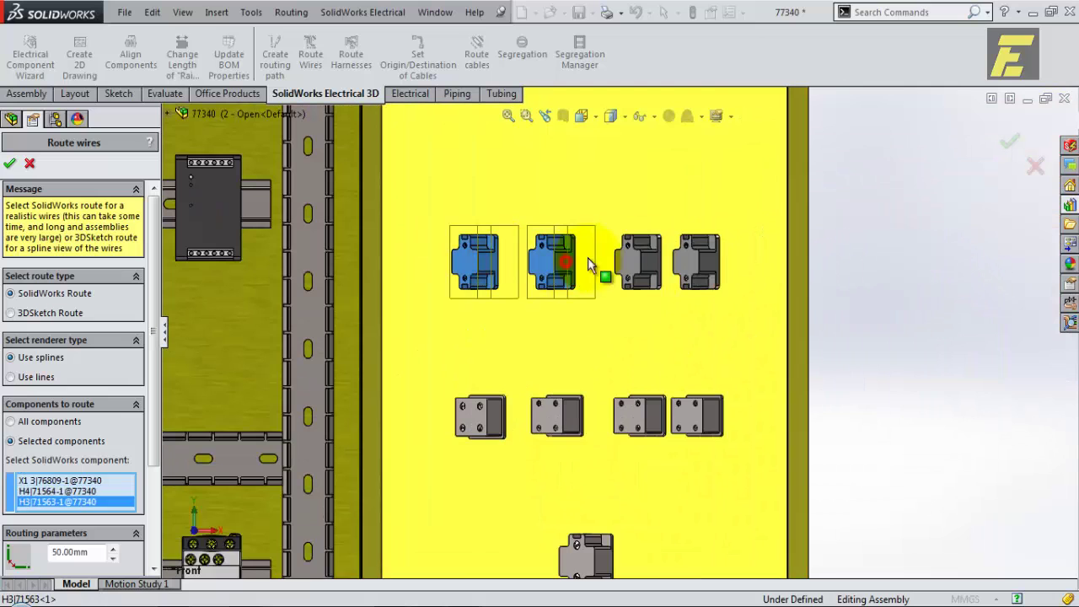
left_click(645, 263)
left_click(704, 257)
scroll(468, 342, "up", 2)
scroll(455, 342, "up", 2)
scroll(456, 342, "down", 1)
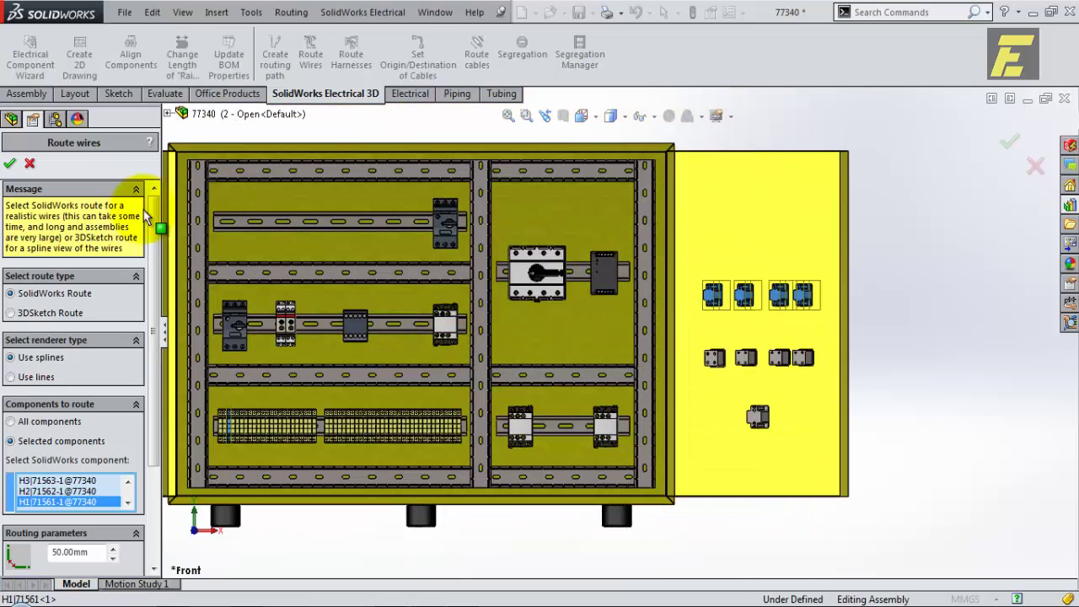
left_click(10, 162)
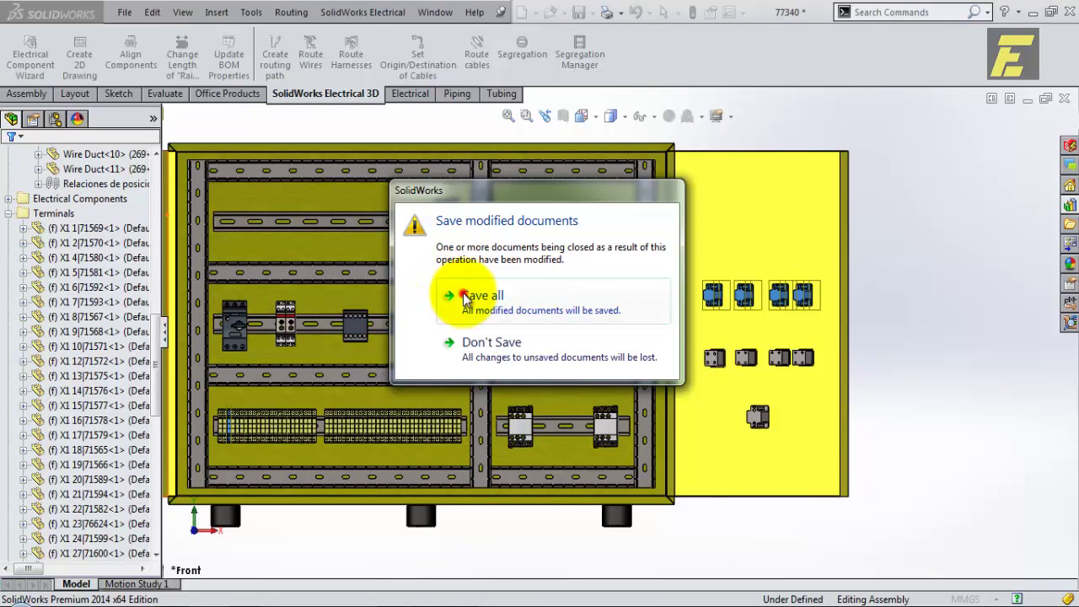
left_click(463, 296)
left_click(463, 295)
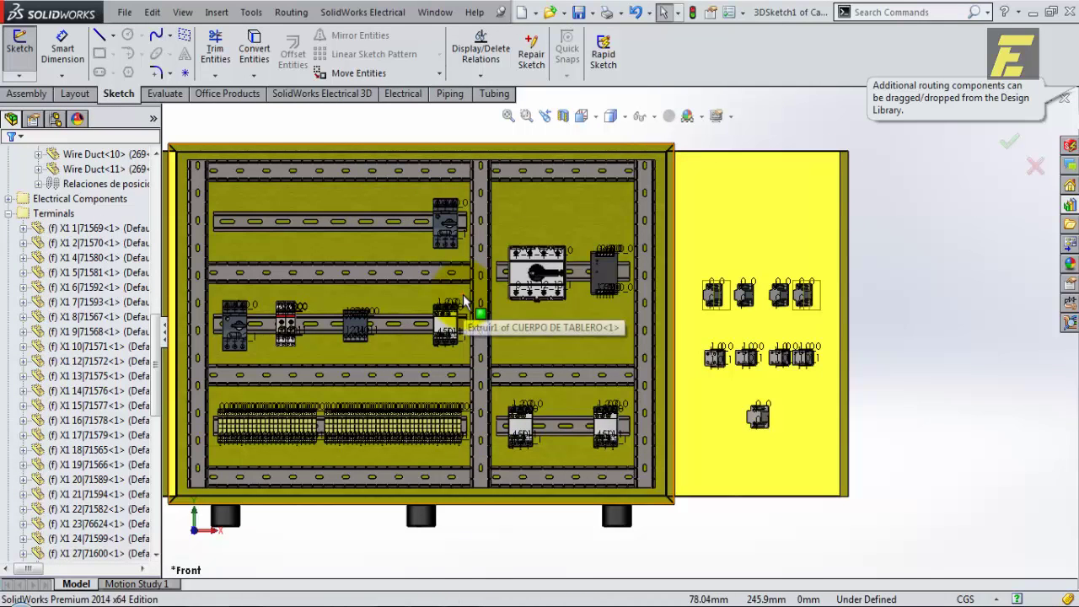
mouse_move(434, 597)
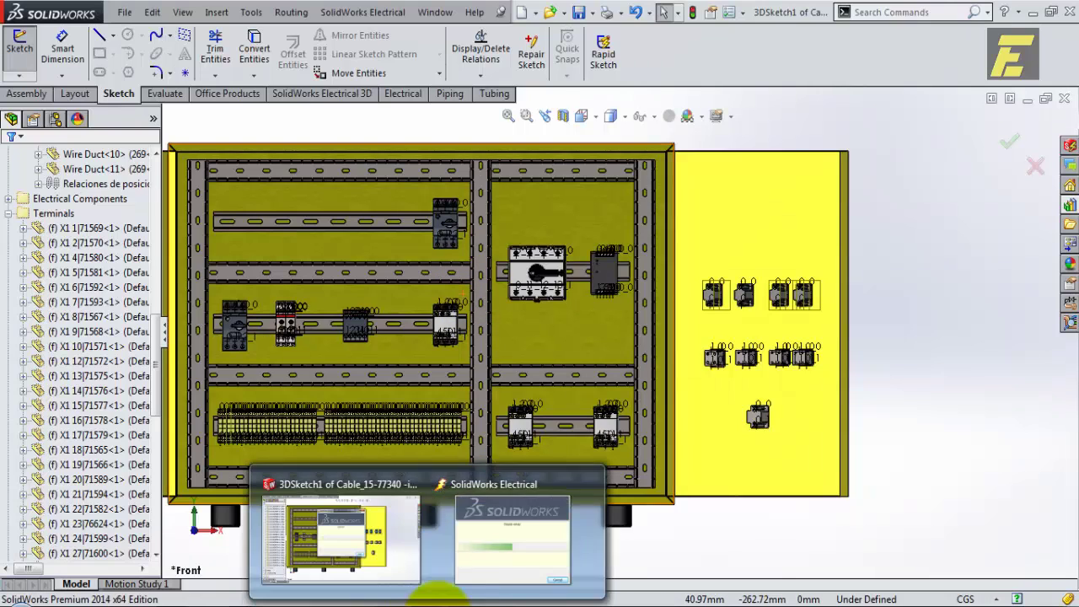
Bring the Route wires progress window forward and wait for re-routing to finish
left_click(493, 559)
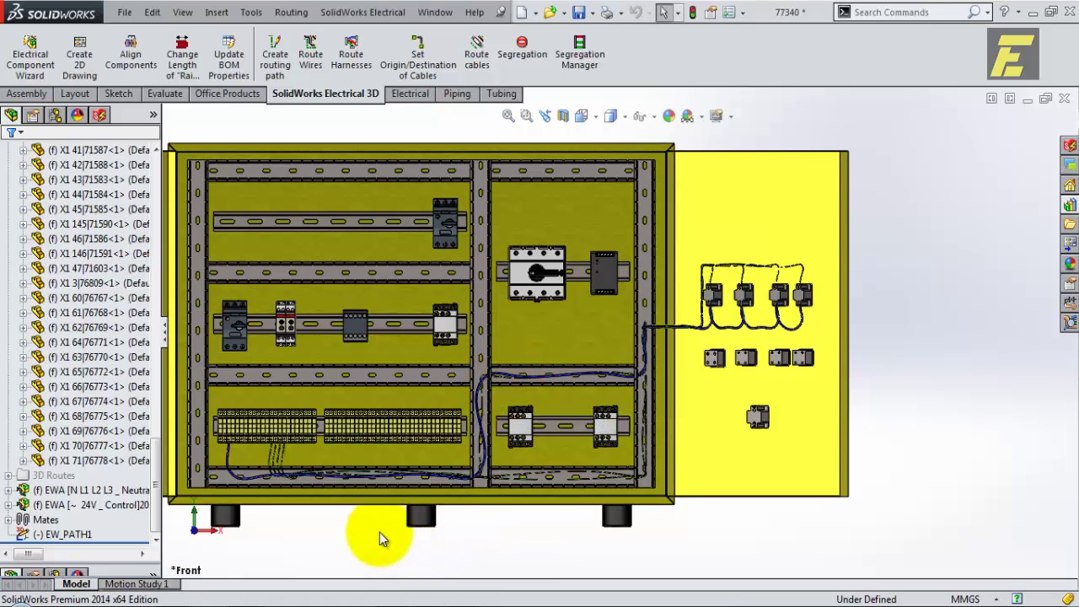
scroll(358, 552, "down", 3)
scroll(362, 413, "up", 1)
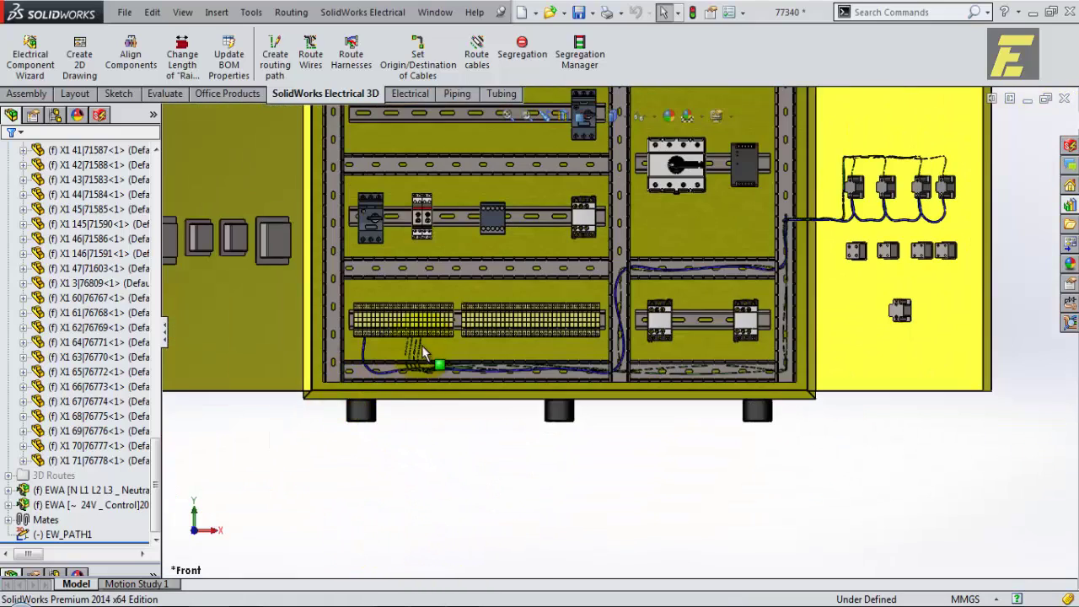
scroll(438, 342, "down", 2)
scroll(437, 342, "down", 1)
scroll(379, 343, "down", 1)
scroll(330, 343, "down", 1)
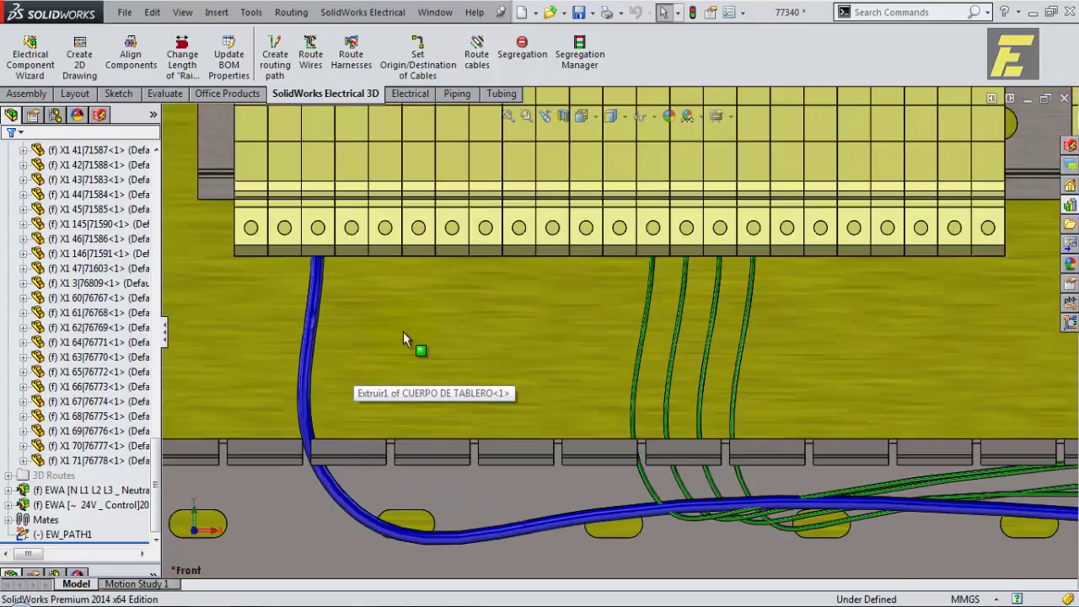
scroll(426, 305, "up", 2)
middle_click_drag(454, 343, 417, 316)
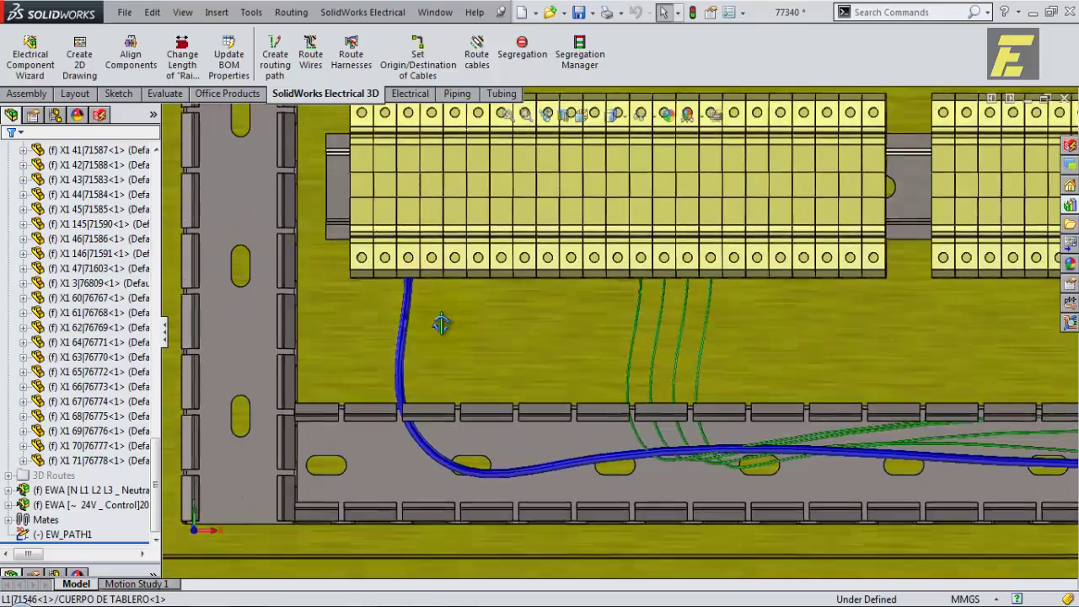
scroll(397, 305, "up", 2)
scroll(391, 298, "down", 2)
scroll(522, 354, "up", 2)
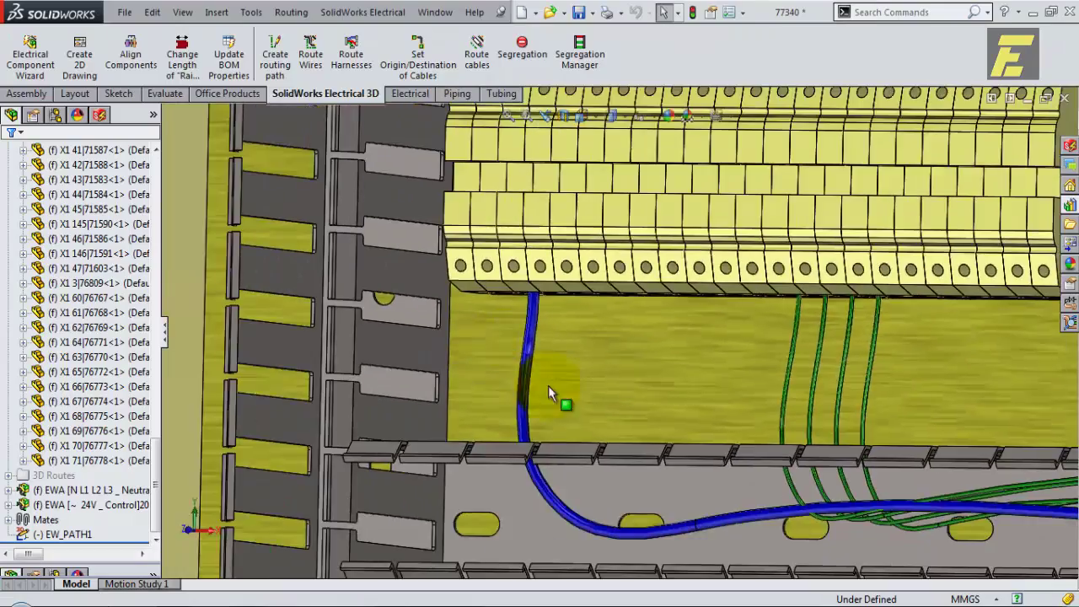
scroll(674, 370, "up", 3)
scroll(752, 360, "up", 2)
scroll(752, 360, "up", 2)
scroll(869, 319, "down", 2)
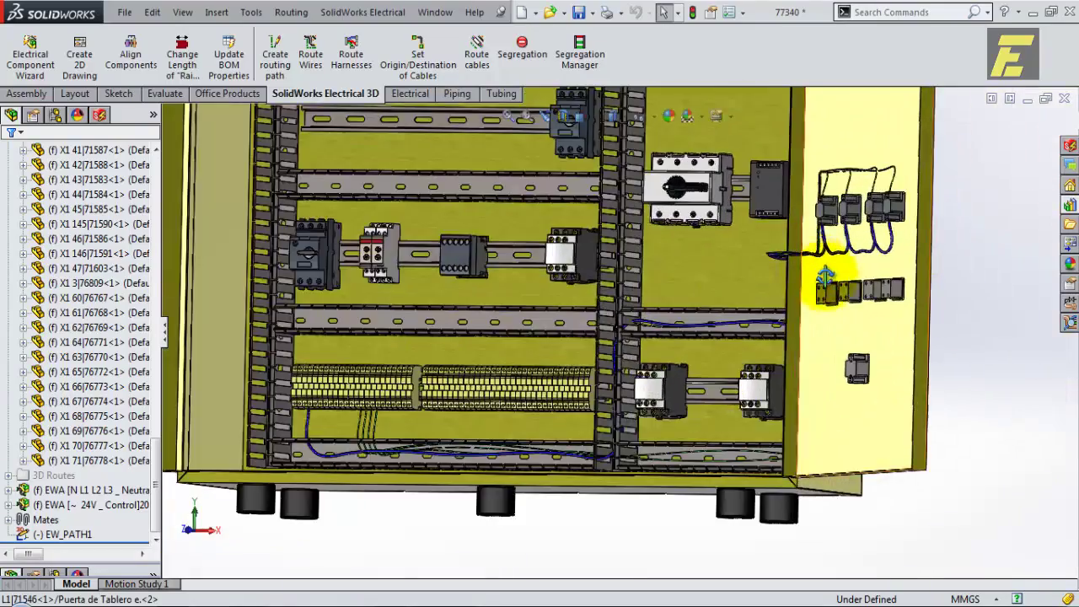
scroll(869, 320, "down", 2)
scroll(869, 319, "down", 2)
scroll(847, 240, "down", 2)
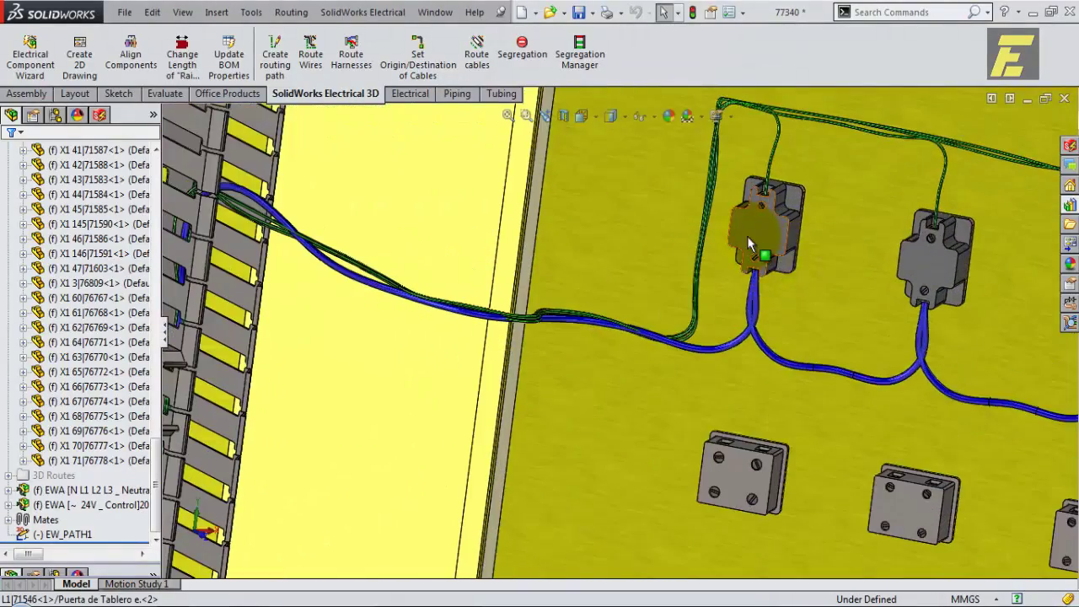
scroll(746, 240, "up", 2)
scroll(767, 313, "up", 2)
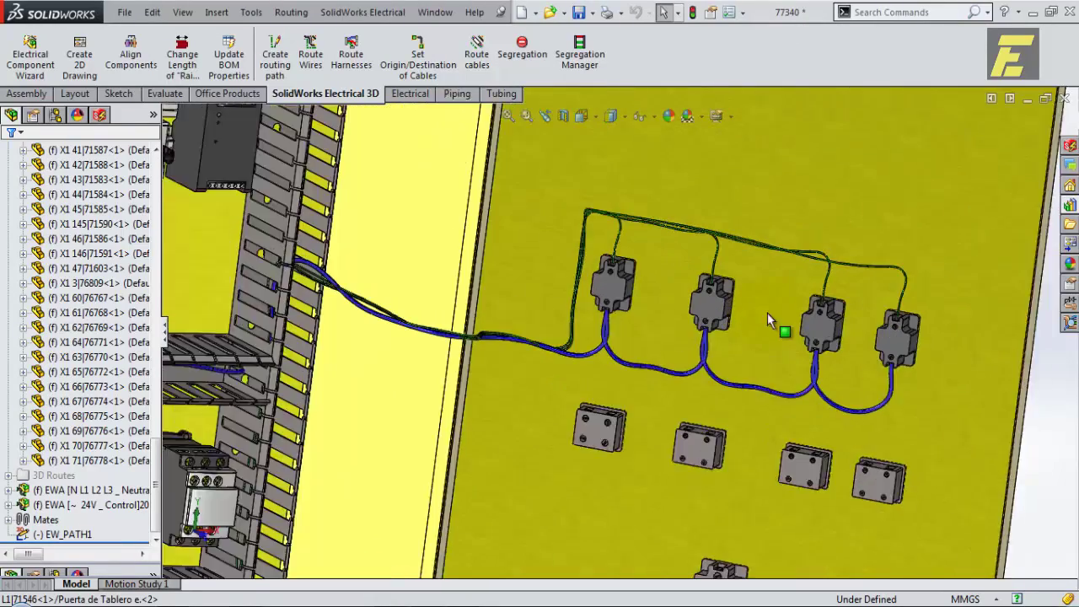
scroll(533, 296, "down", 2)
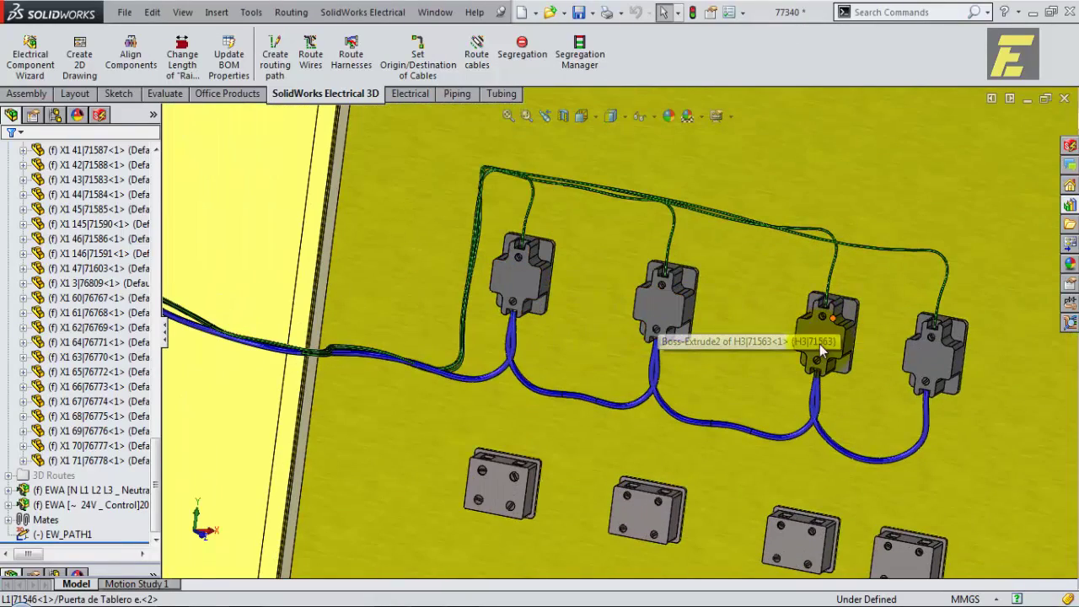
scroll(942, 363, "up", 3)
scroll(758, 358, "up", 2)
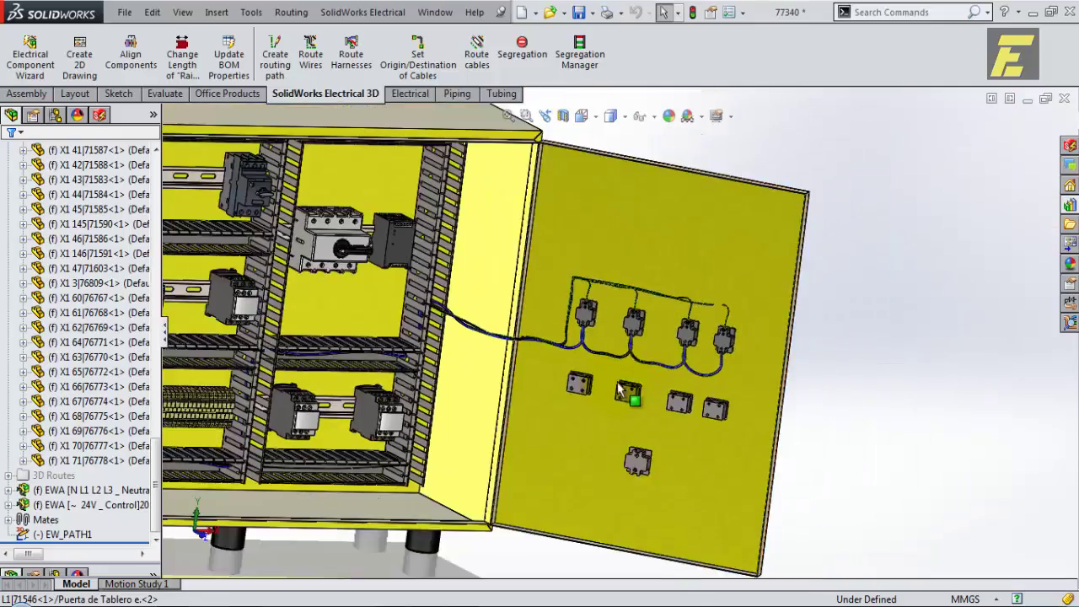
scroll(581, 354, "up", 2)
mouse_move(581, 354)
middle_mouse_down()
mouse_move(585, 344)
mouse_move(585, 381)
middle_mouse_up()
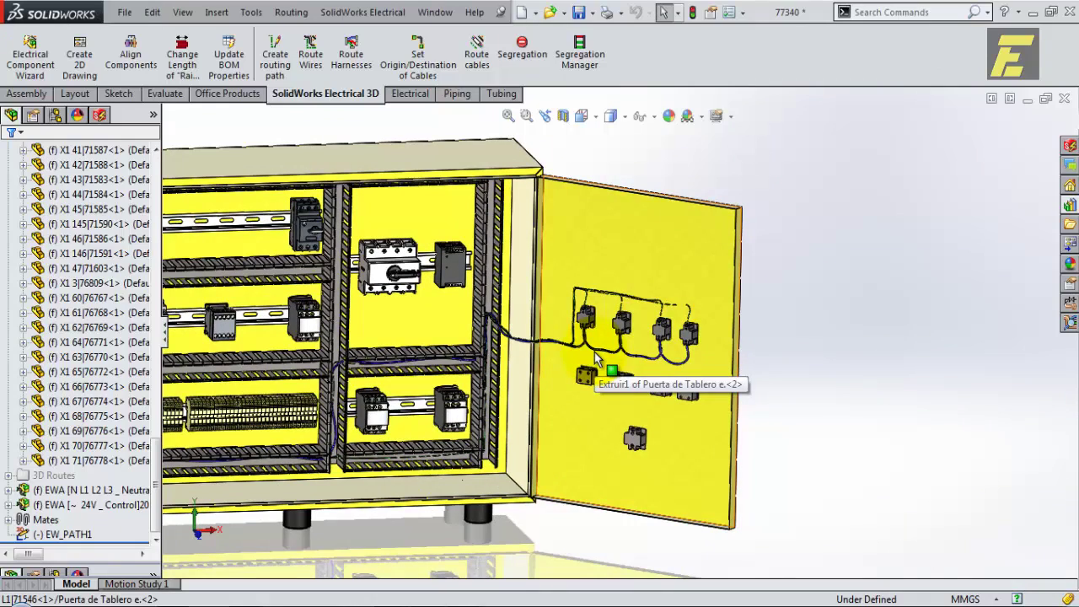
middle_click_drag(595, 357, 475, 375)
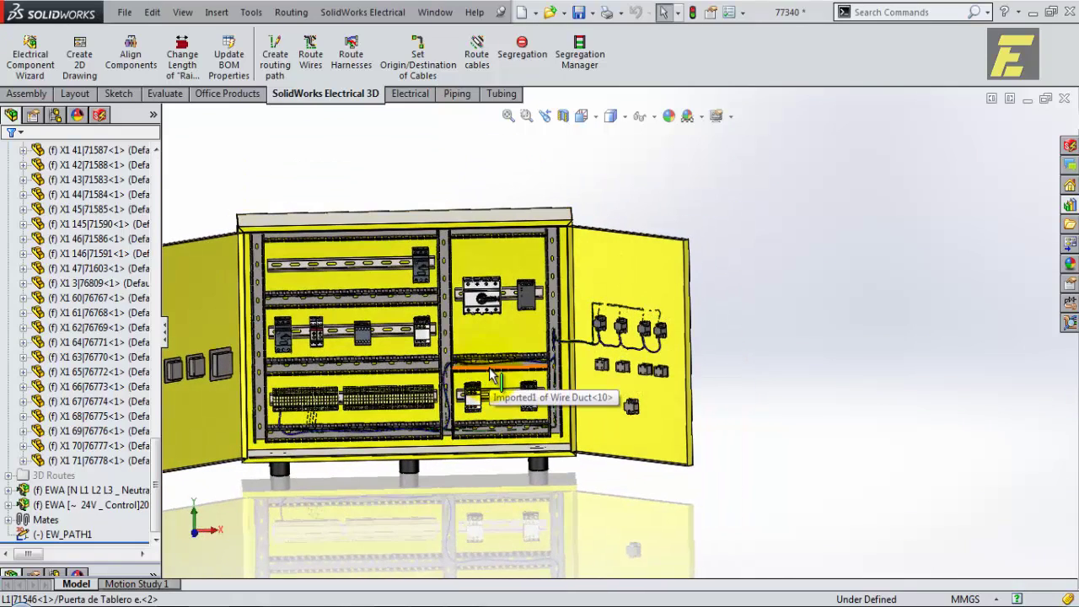
scroll(487, 377, "down", 2)
scroll(487, 377, "down", 2)
scroll(487, 377, "up", 3)
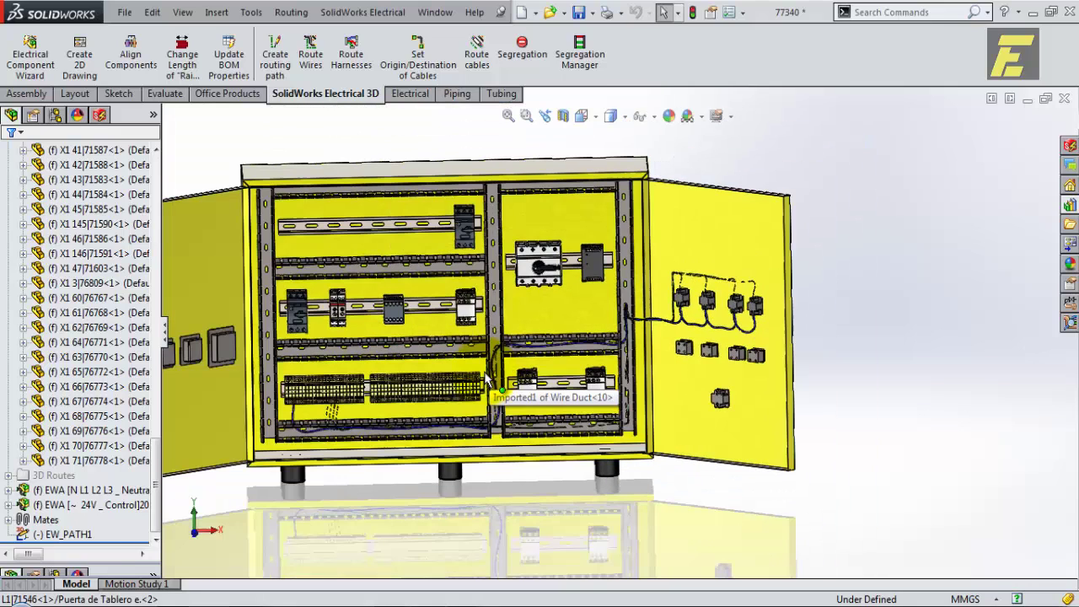
key("space")
left_click(524, 451)
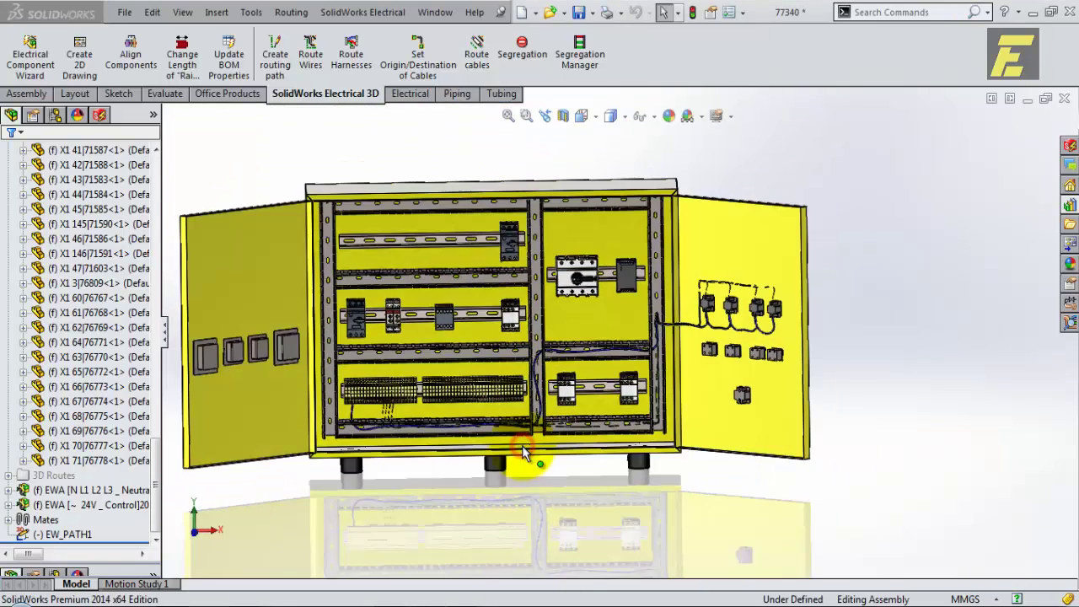